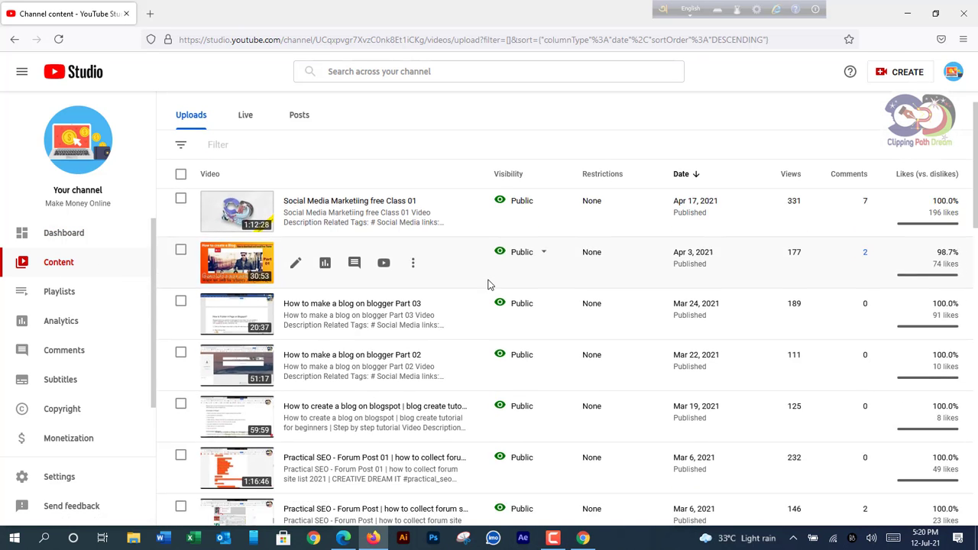
Open Channel monetization in YouTube Studio and apply to the YouTube Partner Program
{"action": "scroll", "coordinate": [489, 285], "scroll_direction": "down", "scroll_amount": 6}
{"action": "scroll", "coordinate": [489, 285], "scroll_direction": "down", "scroll_amount": 7}
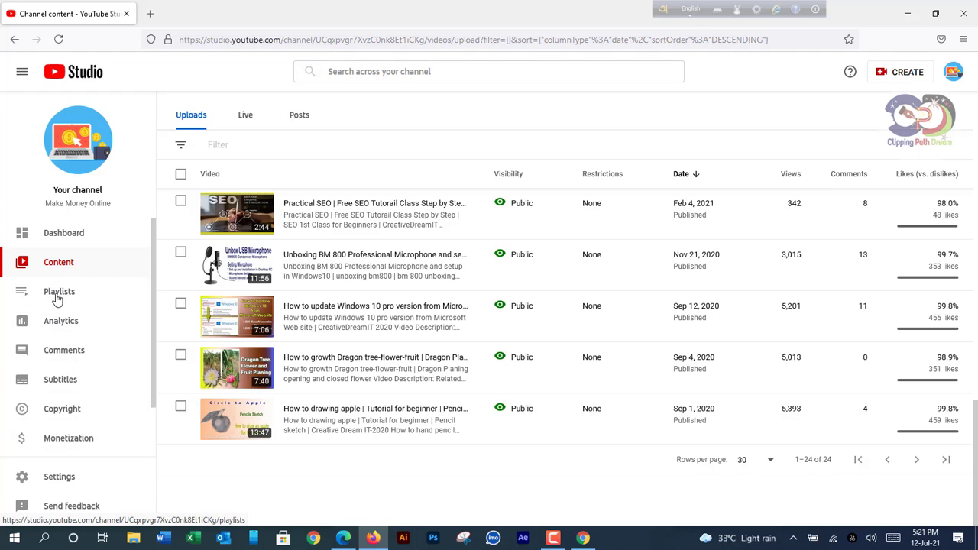
{"action": "left_click", "coordinate": [68, 440]}
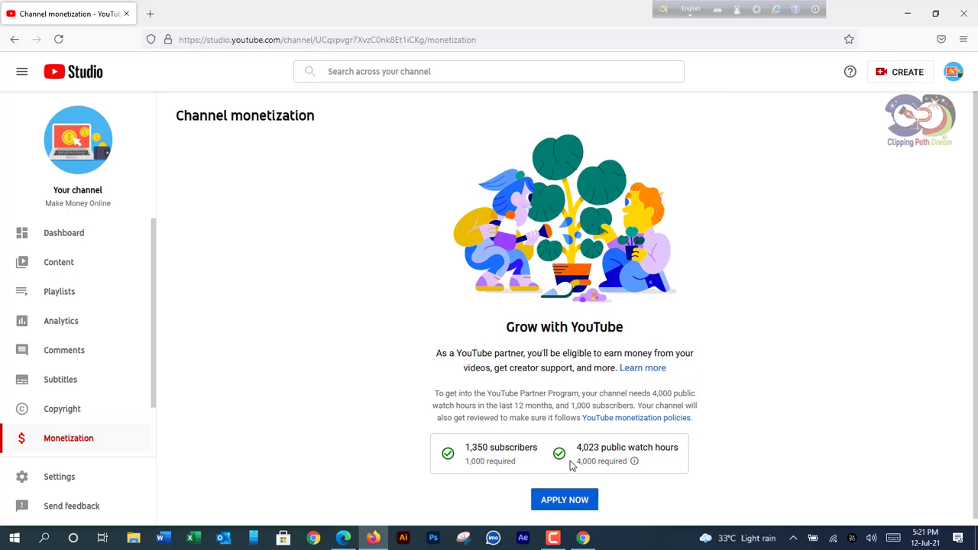
{"action": "mouse_move", "coordinate": [590, 454]}
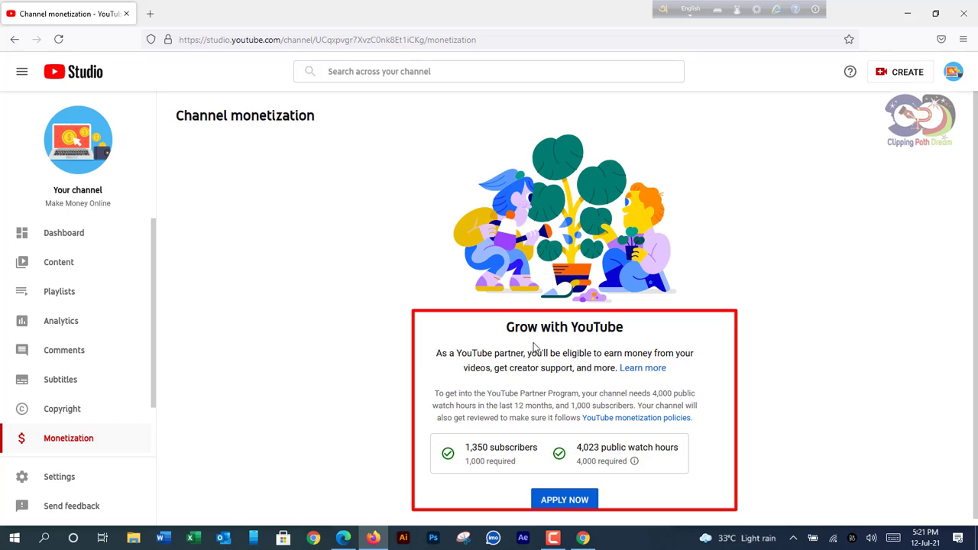
{"action": "left_click", "coordinate": [569, 500]}
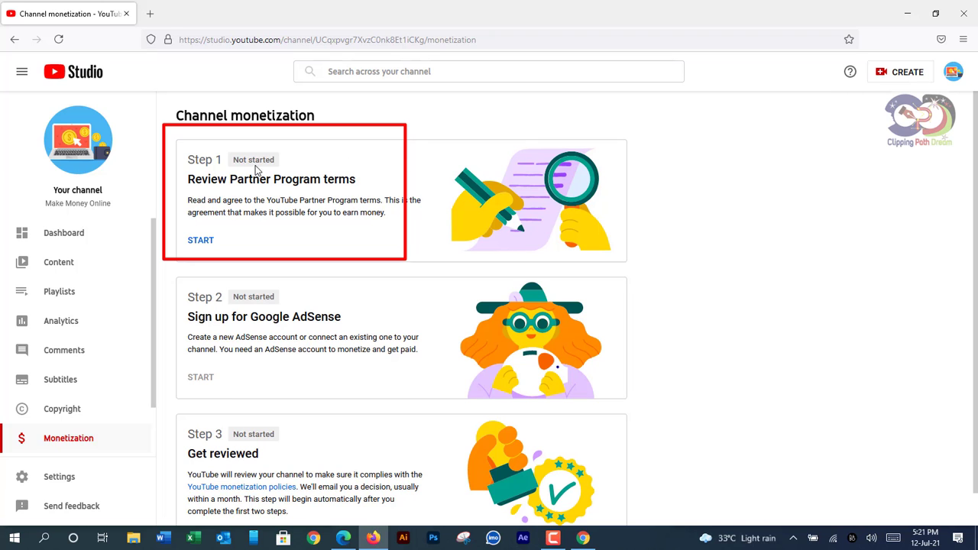
Read through the Partner Program terms, tick the acceptance box and accept them
{"action": "left_click", "coordinate": [192, 242]}
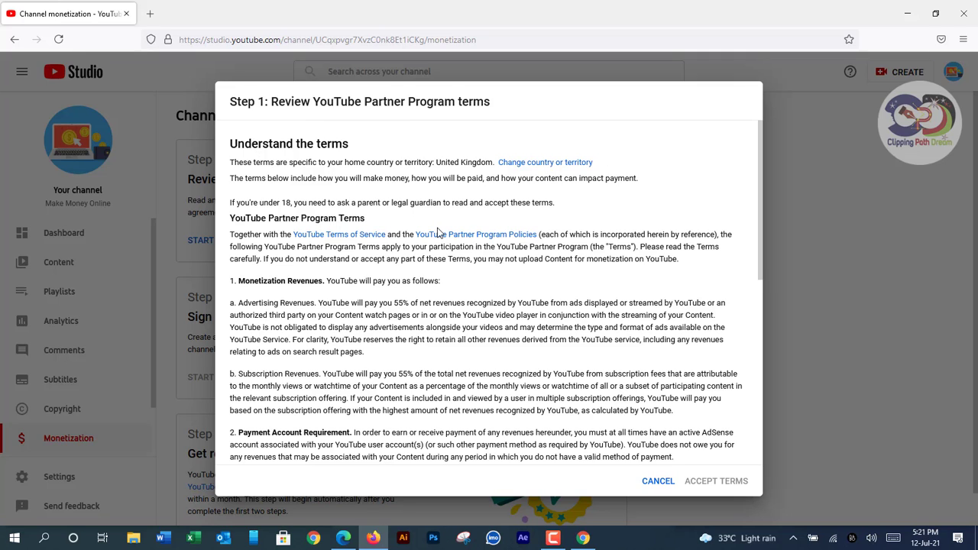
{"action": "scroll", "coordinate": [439, 233], "scroll_direction": "down", "scroll_amount": 3}
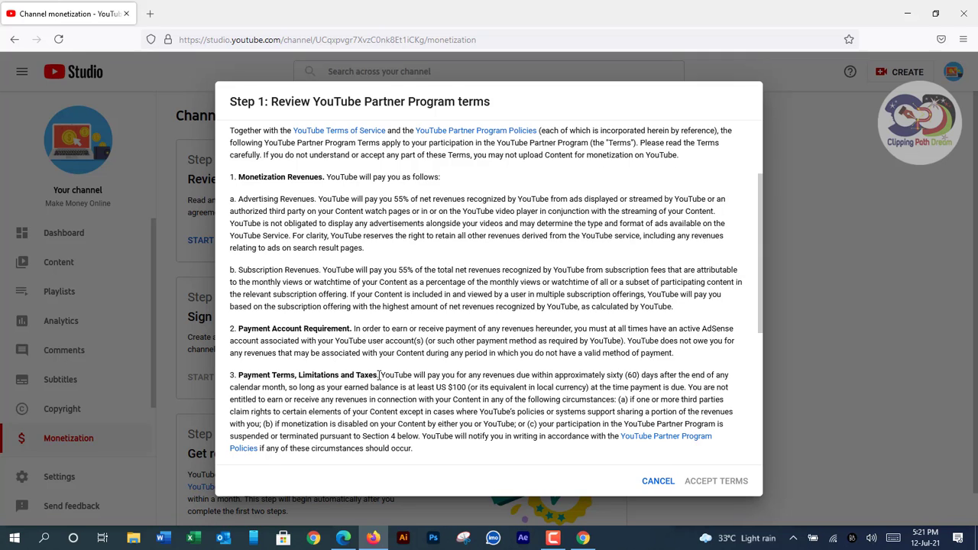
{"action": "scroll", "coordinate": [379, 374], "scroll_direction": "down", "scroll_amount": 3}
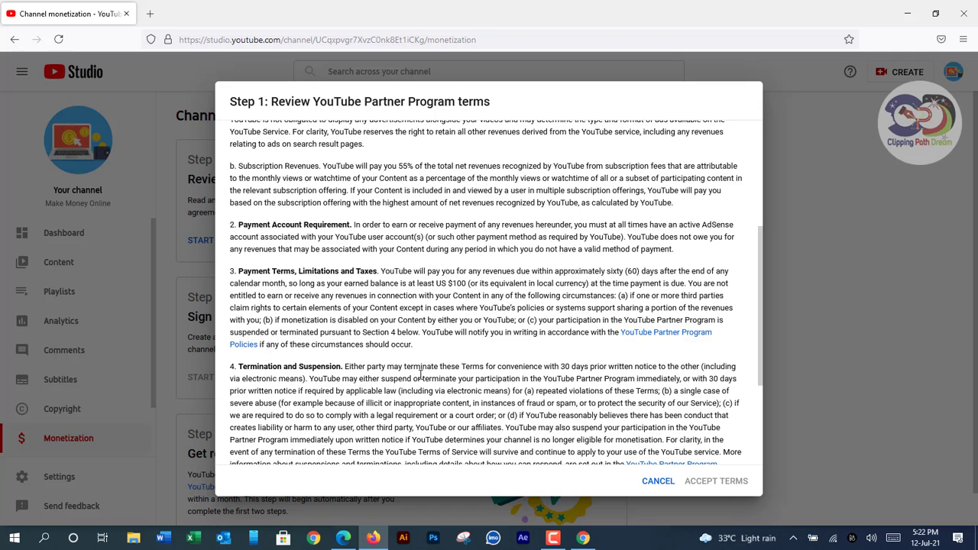
{"action": "scroll", "coordinate": [420, 374], "scroll_direction": "down", "scroll_amount": 3}
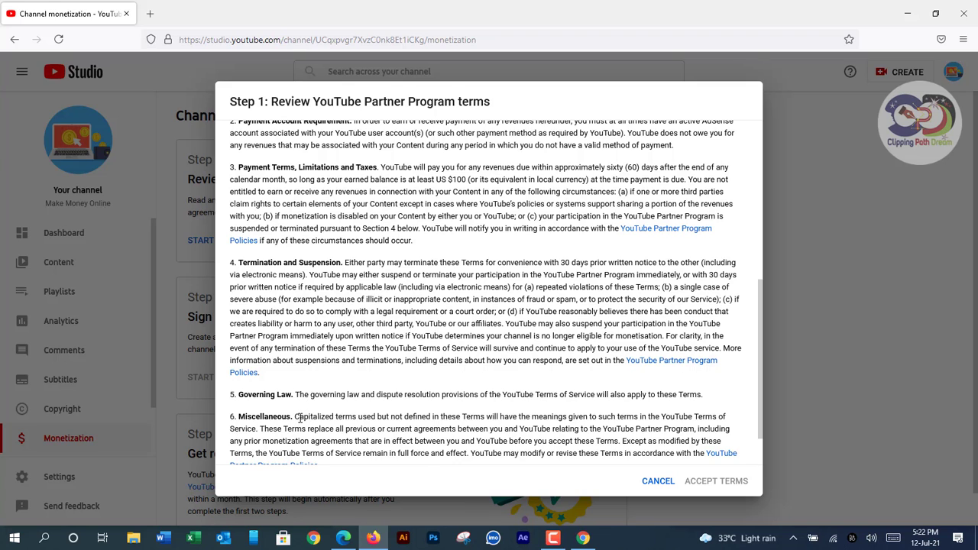
{"action": "scroll", "coordinate": [306, 424], "scroll_direction": "down", "scroll_amount": 2}
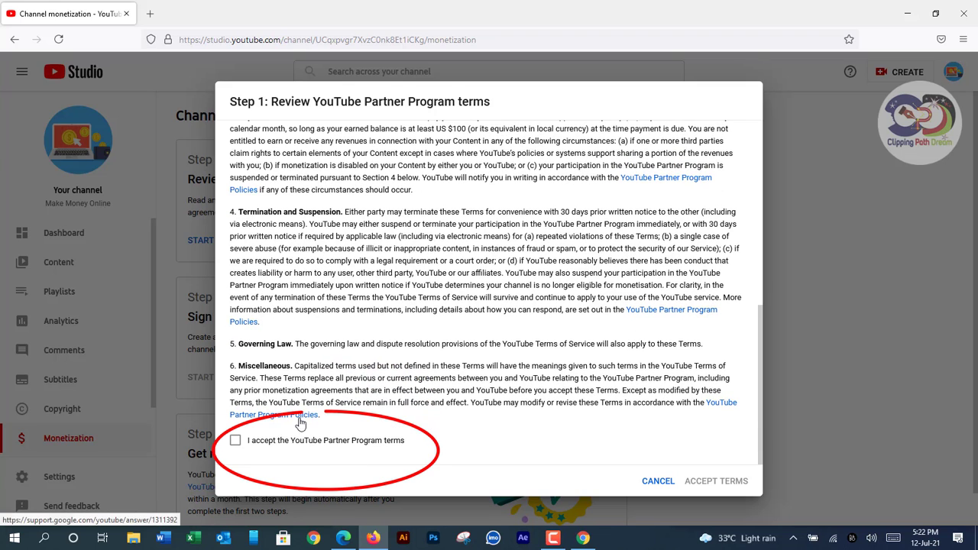
{"action": "left_click", "coordinate": [236, 443]}
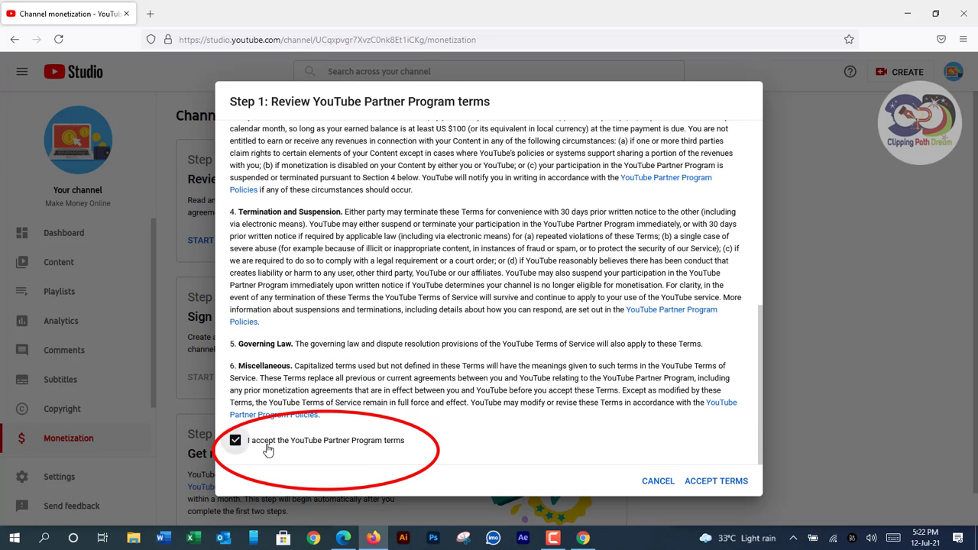
{"action": "left_click", "coordinate": [701, 482]}
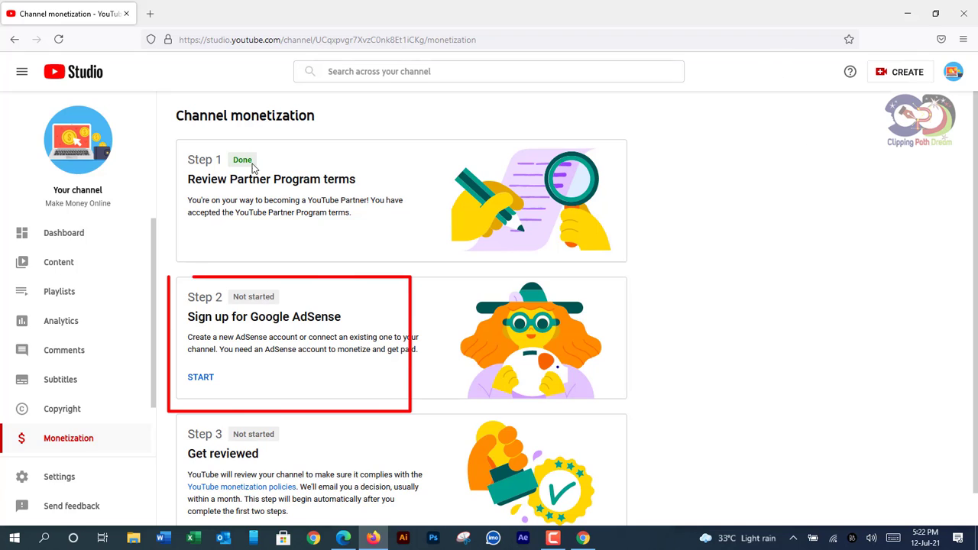
Start Step 2, answer 'Yes, I have an existing account', and continue to AdSense
{"action": "left_click", "coordinate": [205, 379]}
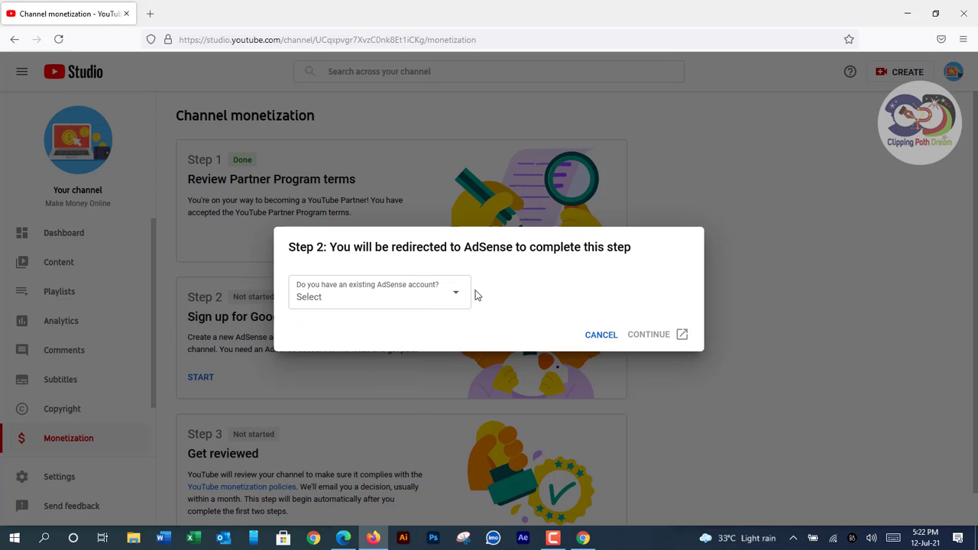
{"action": "left_click", "coordinate": [458, 297]}
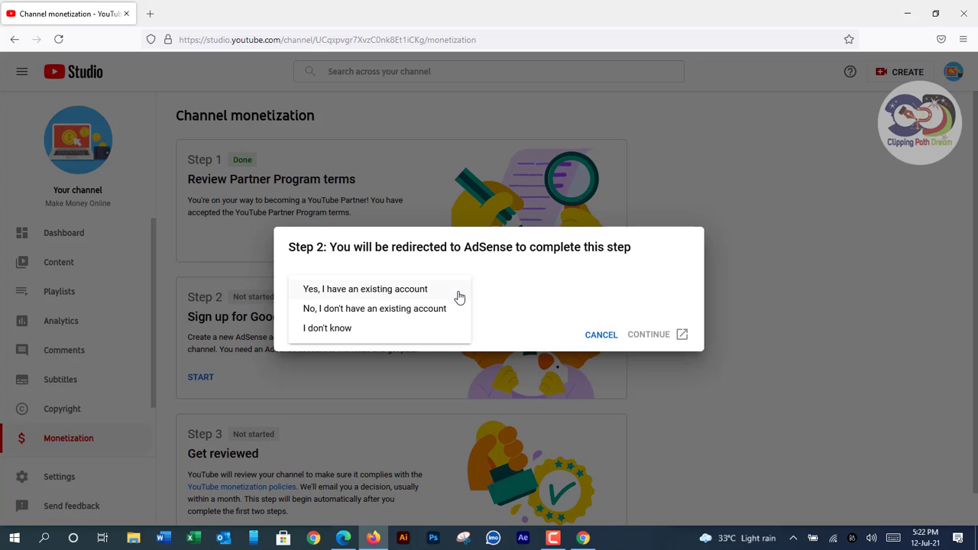
{"action": "left_click", "coordinate": [382, 292]}
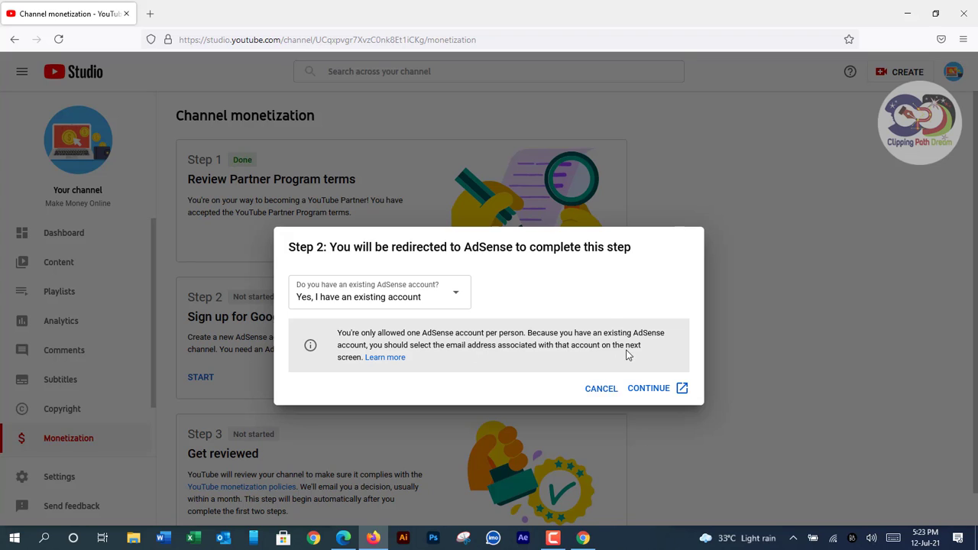
{"action": "left_click", "coordinate": [649, 392]}
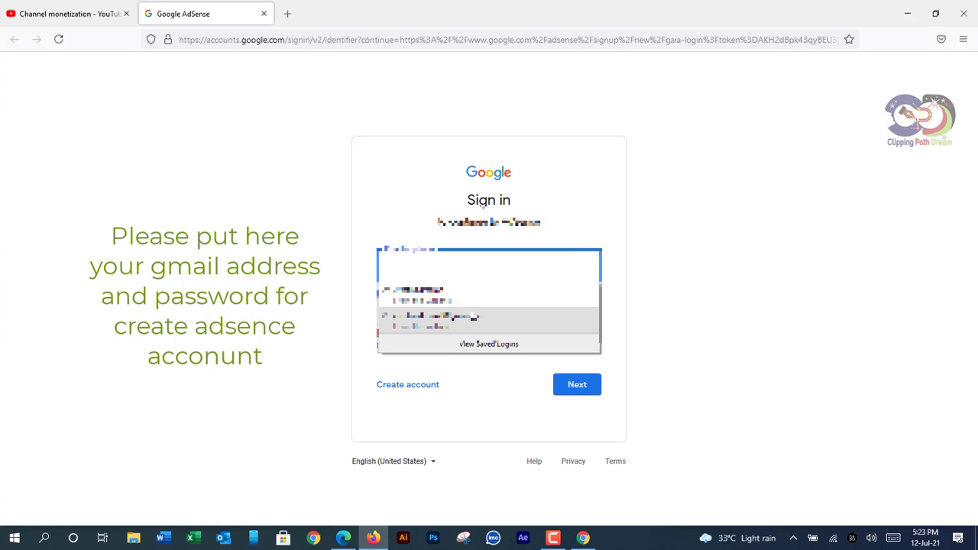
Sign in to Google with the saved account e-mail and its password
{"action": "left_click", "coordinate": [452, 325]}
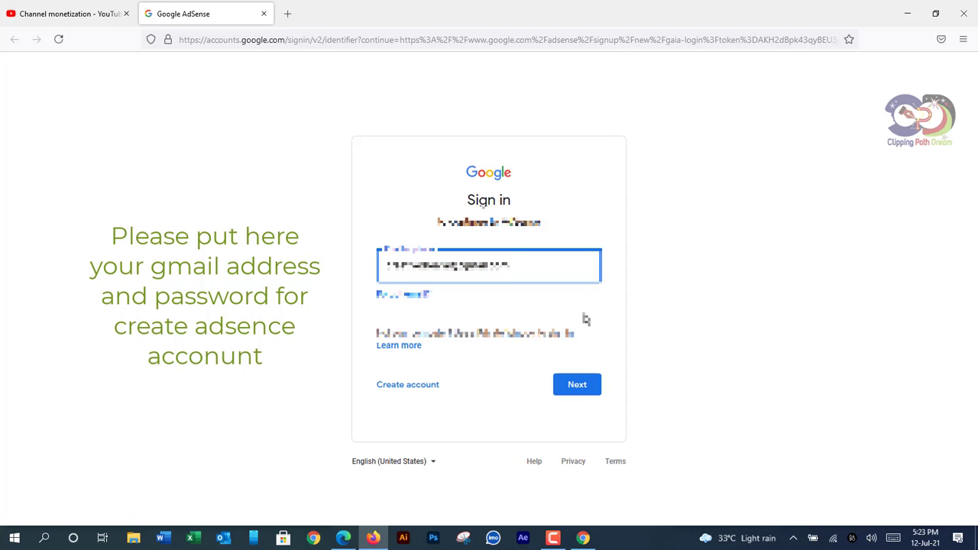
{"action": "left_click", "coordinate": [584, 387]}
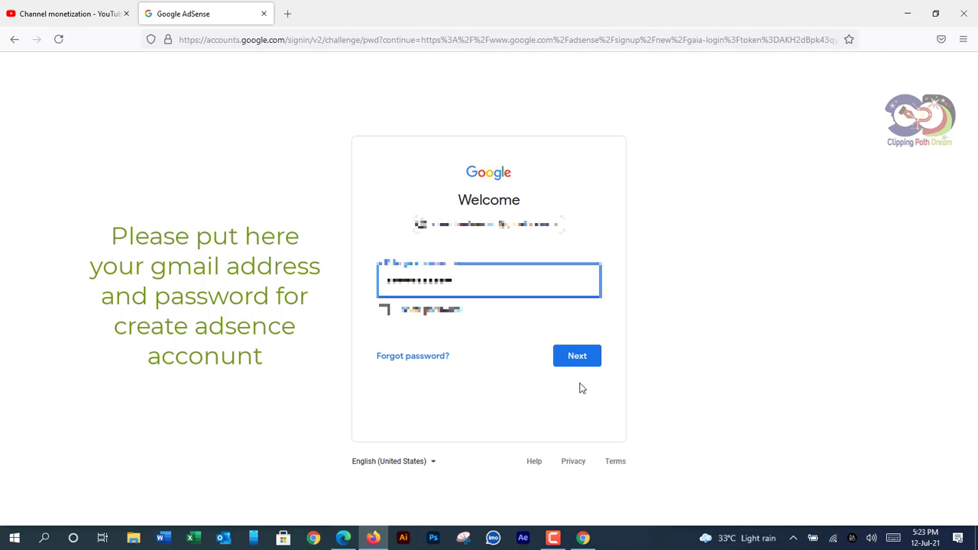
{"action": "left_click", "coordinate": [575, 357]}
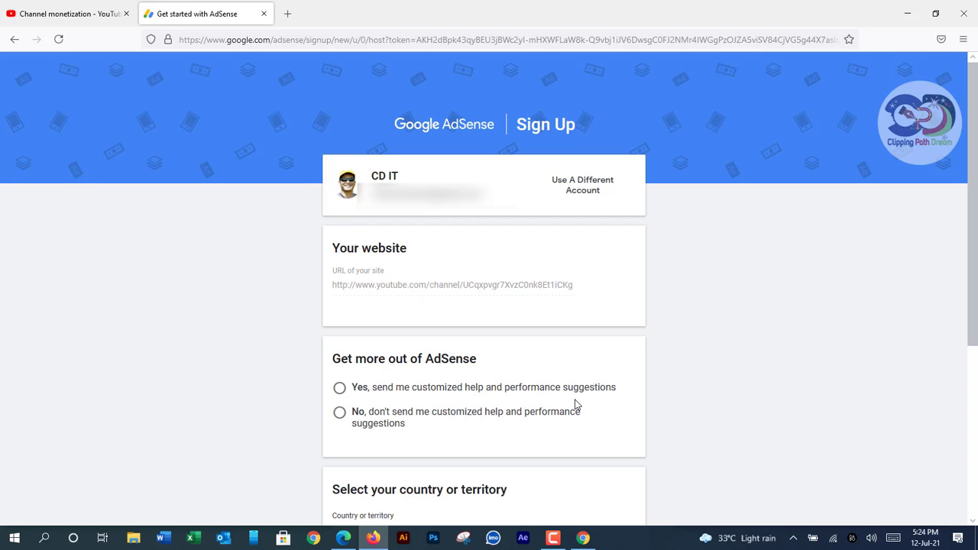
Opt in to customized help suggestions and pick Bangladesh from the Country list
{"action": "left_click", "coordinate": [340, 390]}
{"action": "scroll", "coordinate": [457, 404], "scroll_direction": "down", "scroll_amount": 2}
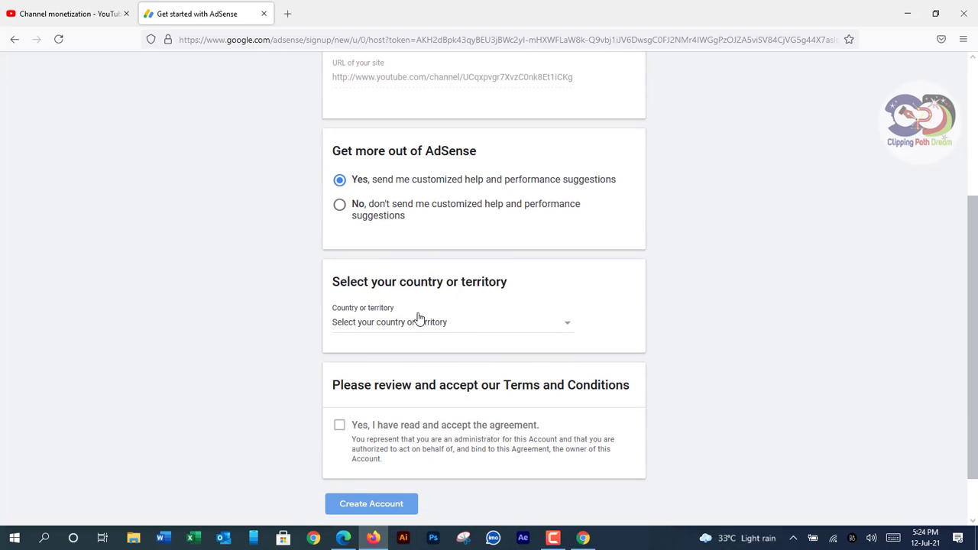
{"action": "left_click", "coordinate": [571, 330]}
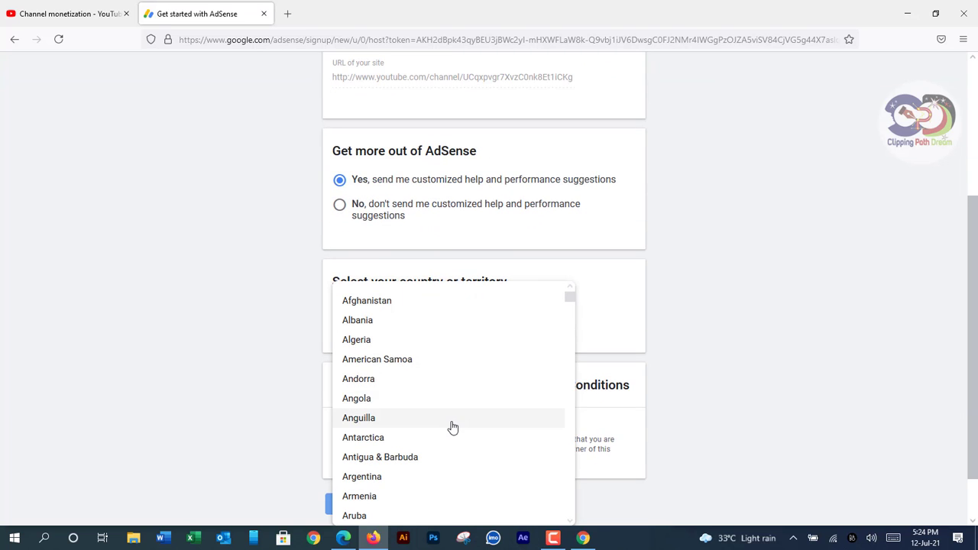
{"action": "scroll", "coordinate": [447, 427], "scroll_direction": "down", "scroll_amount": 2}
{"action": "scroll", "coordinate": [429, 426], "scroll_direction": "down", "scroll_amount": 3}
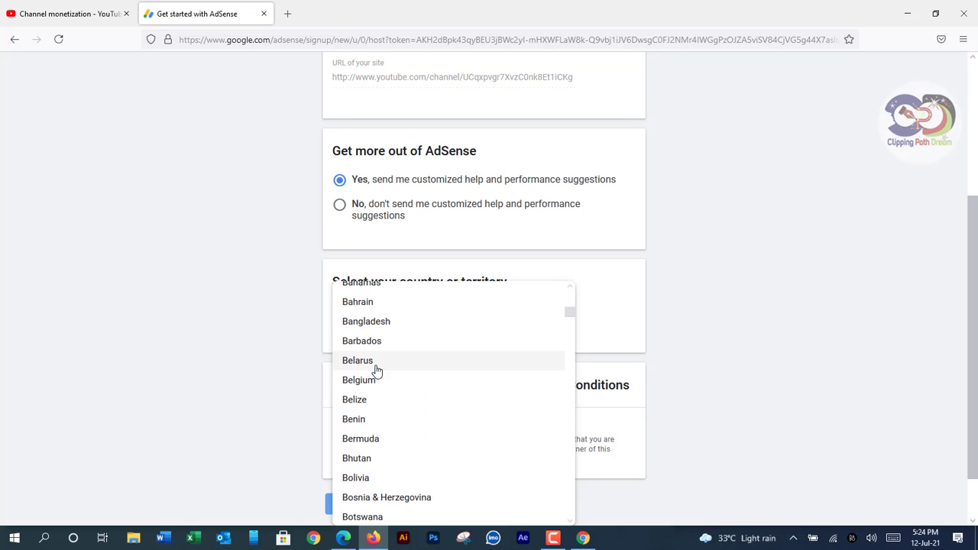
{"action": "left_click", "coordinate": [388, 324]}
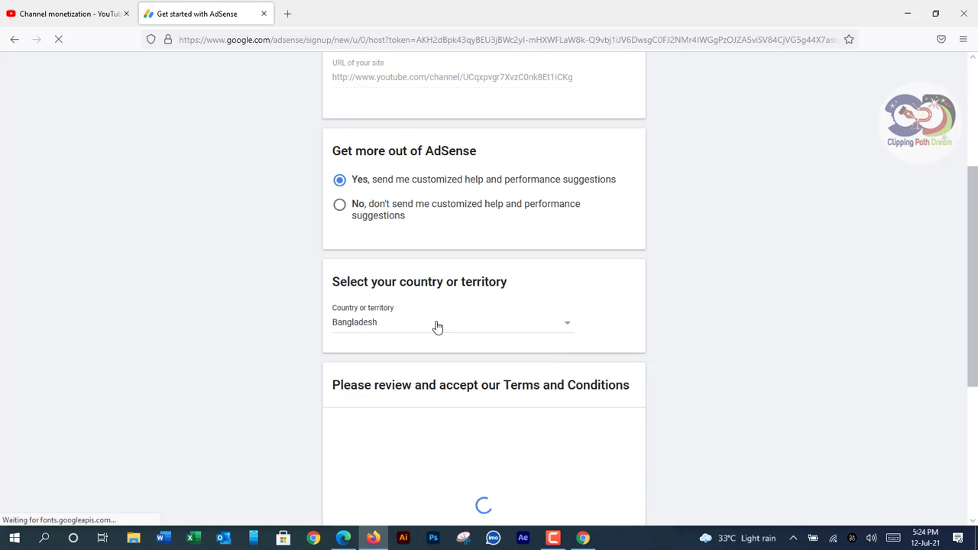
{"action": "scroll", "coordinate": [518, 373], "scroll_direction": "down", "scroll_amount": 2}
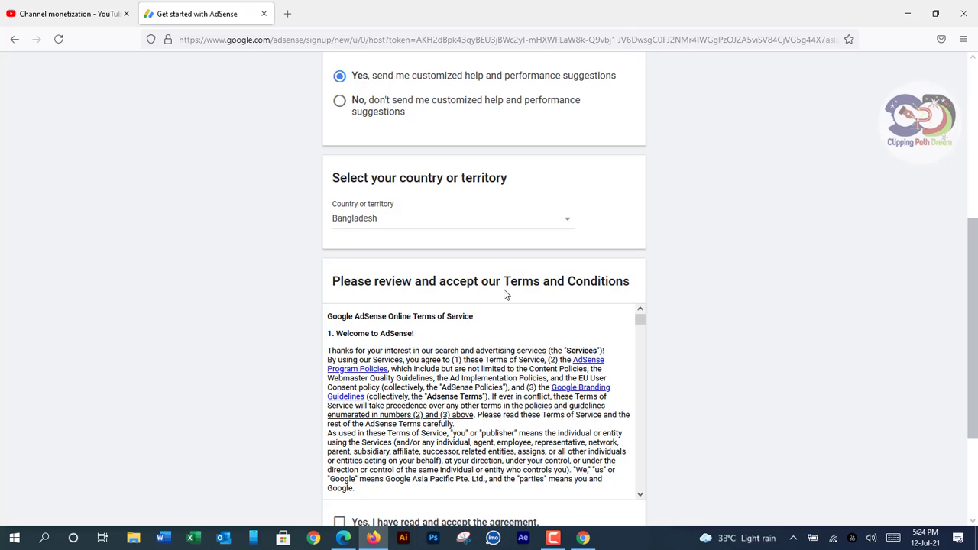
{"action": "scroll", "coordinate": [597, 359], "scroll_direction": "down", "scroll_amount": 2}
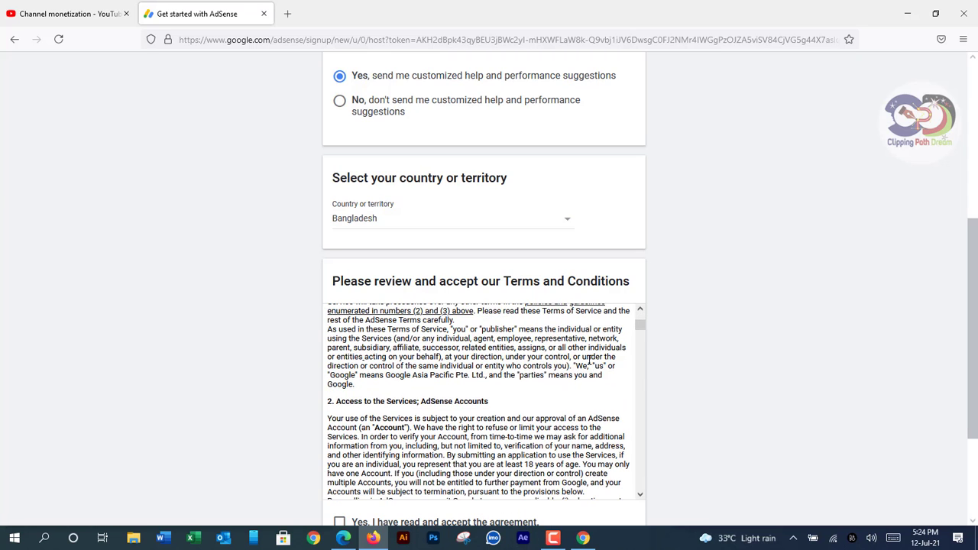
{"action": "scroll", "coordinate": [589, 360], "scroll_direction": "down", "scroll_amount": 2}
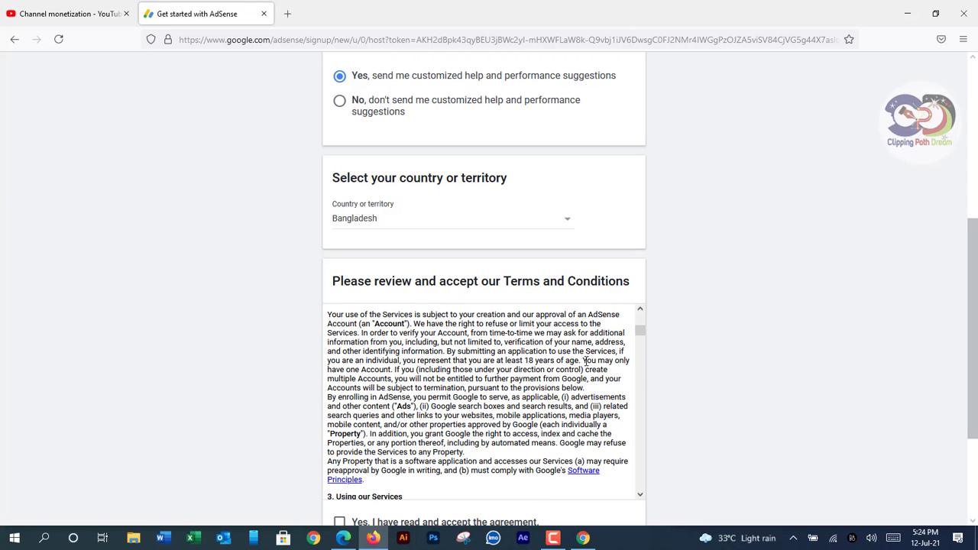
{"action": "scroll", "coordinate": [497, 392], "scroll_direction": "down", "scroll_amount": 2}
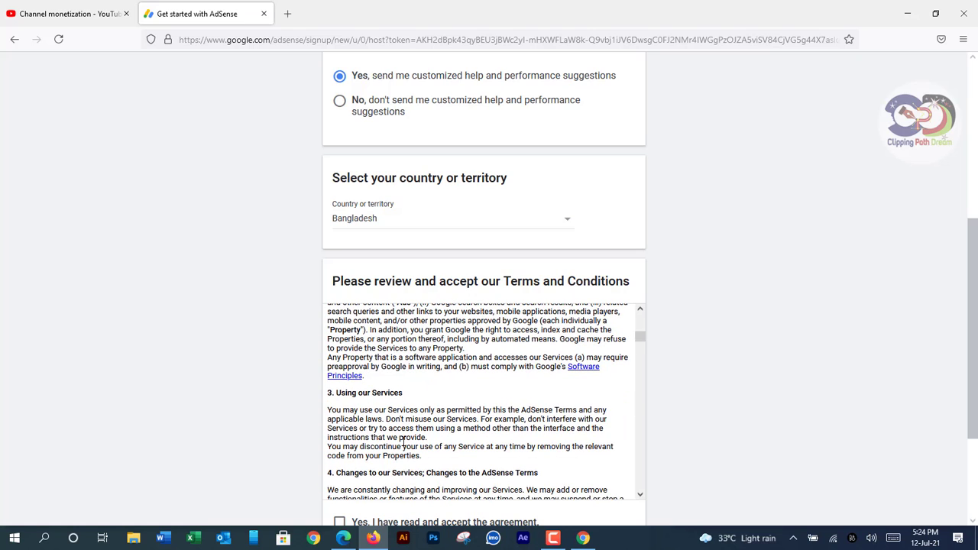
{"action": "scroll", "coordinate": [402, 442], "scroll_direction": "down", "scroll_amount": 2}
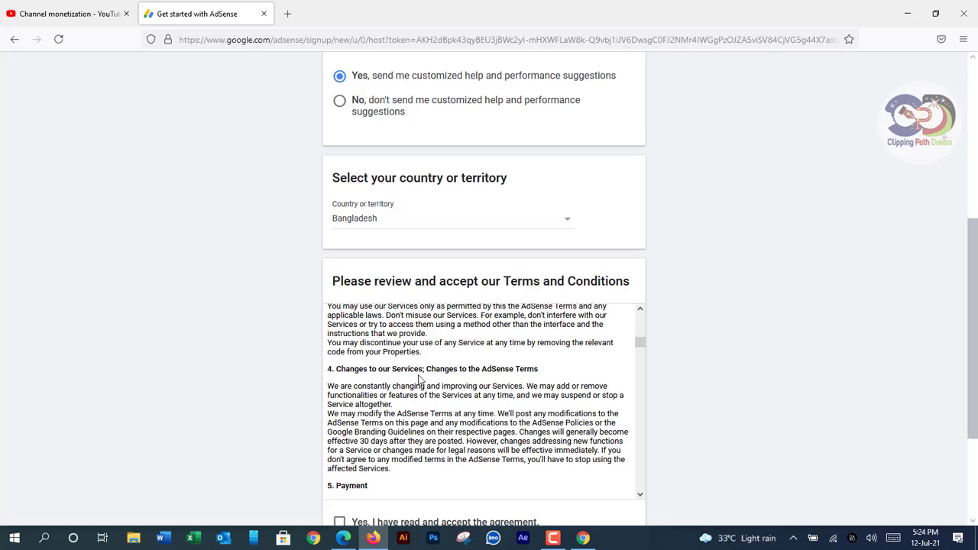
{"action": "scroll", "coordinate": [521, 416], "scroll_direction": "down", "scroll_amount": 2}
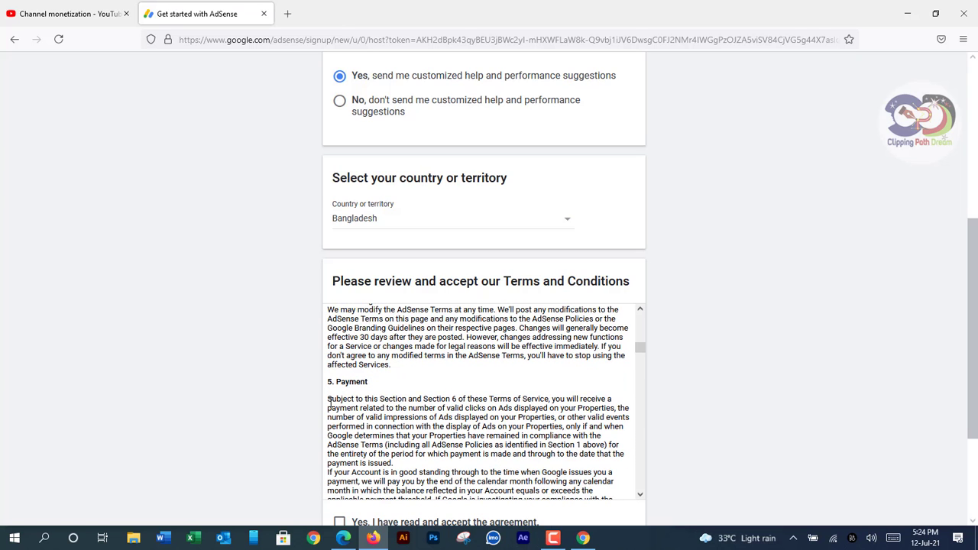
{"action": "scroll", "coordinate": [388, 384], "scroll_direction": "down", "scroll_amount": 2}
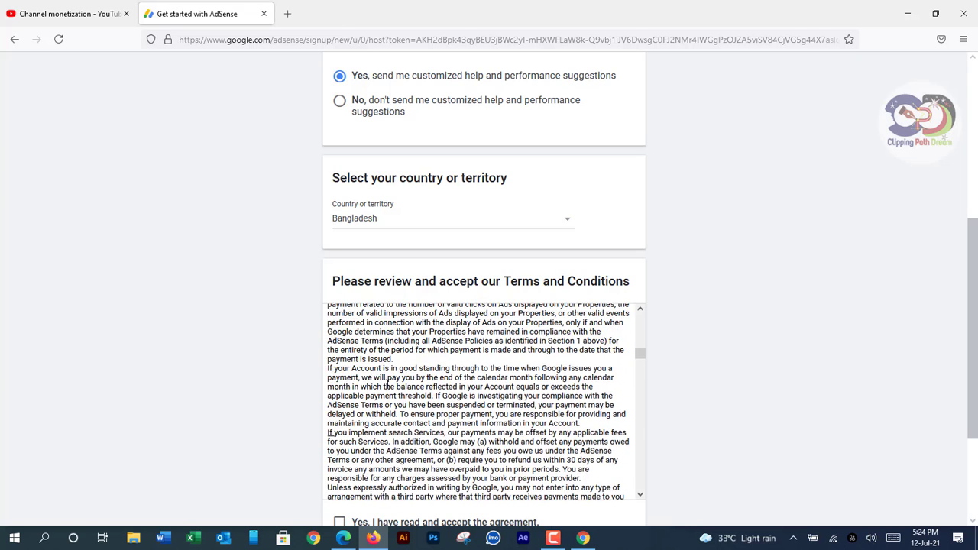
{"action": "scroll", "coordinate": [388, 384], "scroll_direction": "down", "scroll_amount": 5}
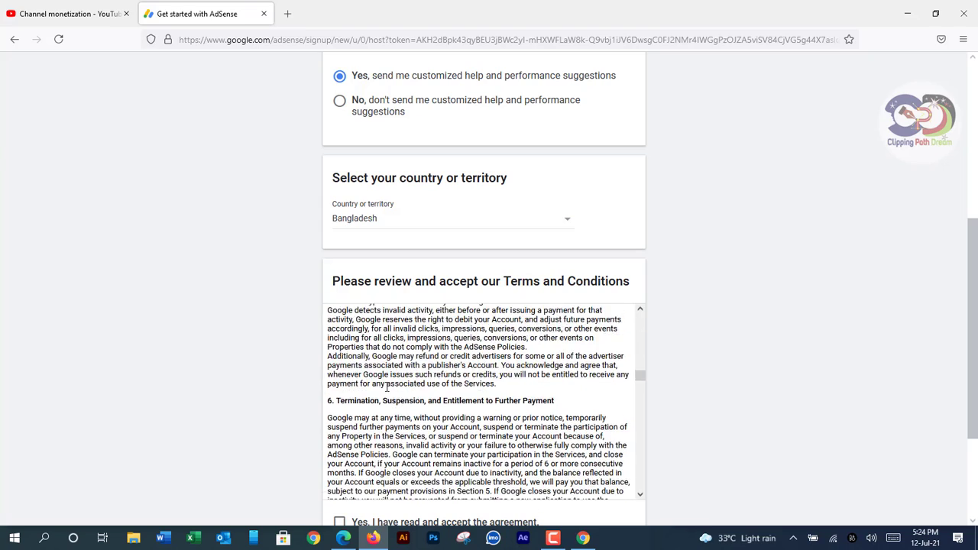
{"action": "scroll", "coordinate": [388, 389], "scroll_direction": "down", "scroll_amount": 2}
{"action": "scroll", "coordinate": [366, 394], "scroll_direction": "up", "scroll_amount": 2}
{"action": "scroll", "coordinate": [542, 409], "scroll_direction": "down", "scroll_amount": 3}
{"action": "scroll", "coordinate": [541, 409], "scroll_direction": "down", "scroll_amount": 4}
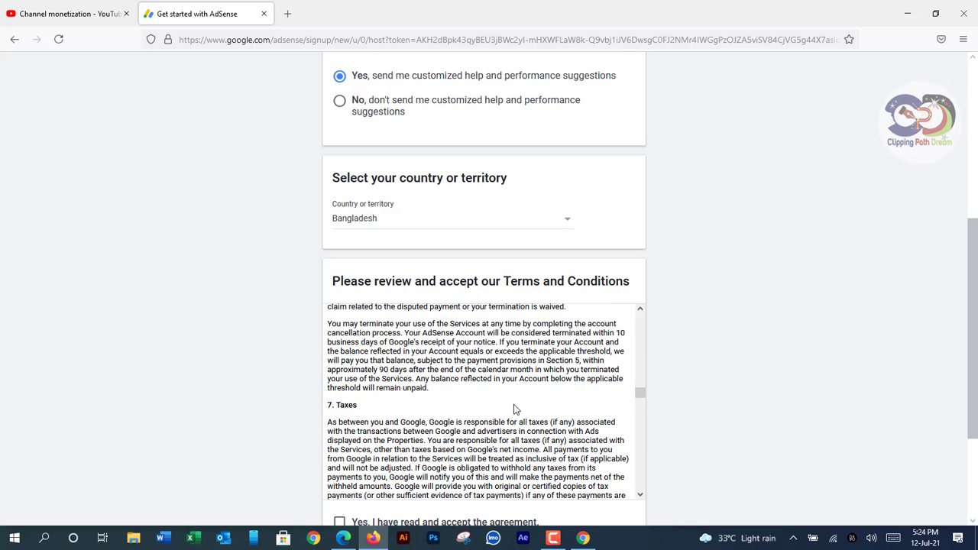
{"action": "scroll", "coordinate": [413, 406], "scroll_direction": "down", "scroll_amount": 2}
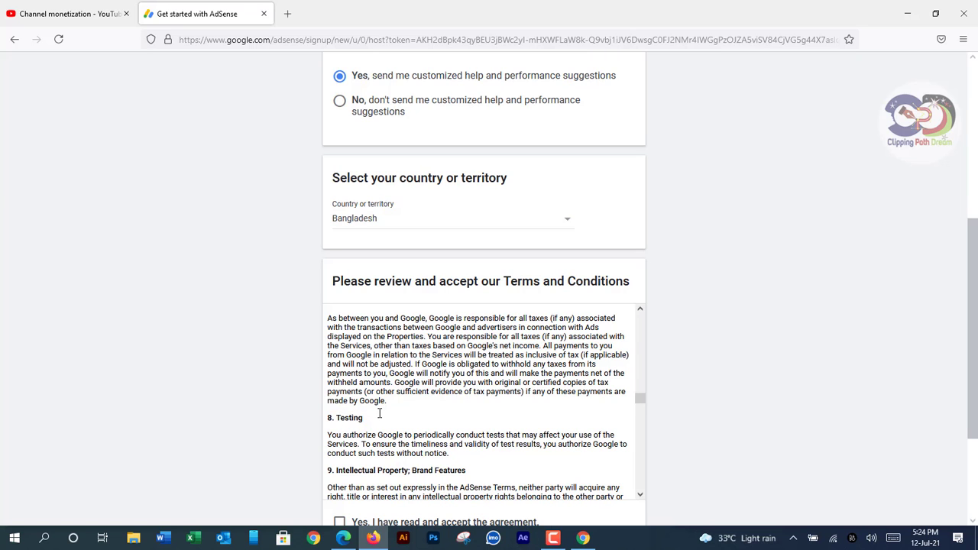
{"action": "scroll", "coordinate": [380, 414], "scroll_direction": "down", "scroll_amount": 2}
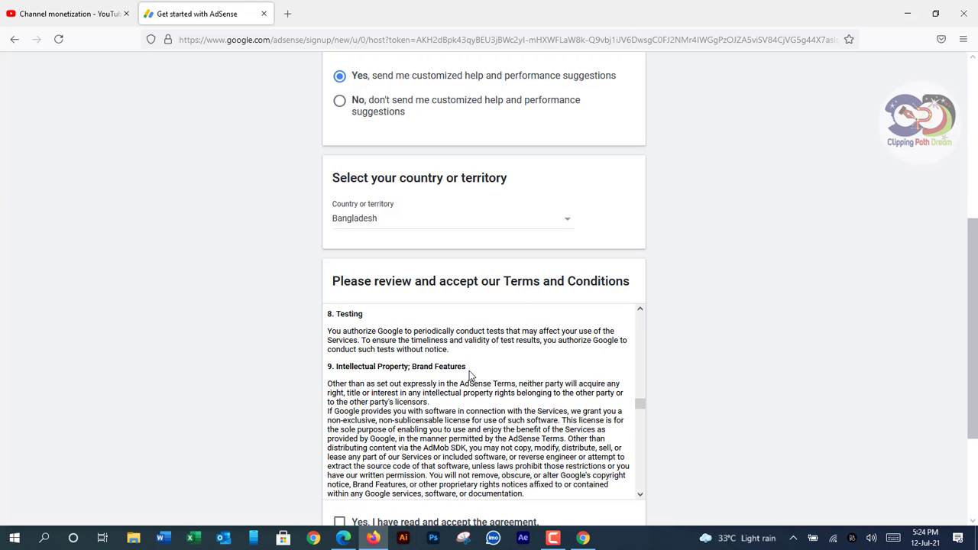
{"action": "scroll", "coordinate": [451, 407], "scroll_direction": "down", "scroll_amount": 2}
{"action": "scroll", "coordinate": [451, 407], "scroll_direction": "down", "scroll_amount": 2}
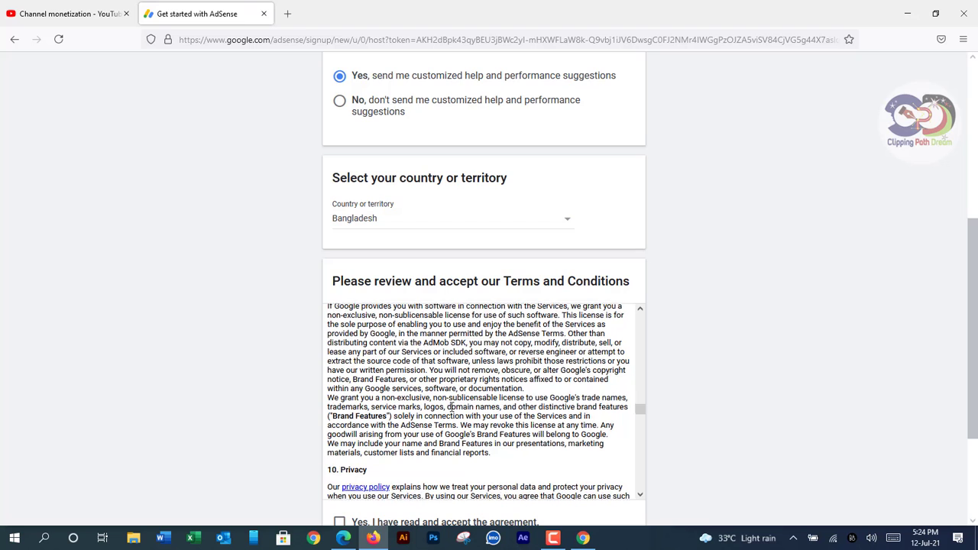
{"action": "scroll", "coordinate": [379, 402], "scroll_direction": "down", "scroll_amount": 2}
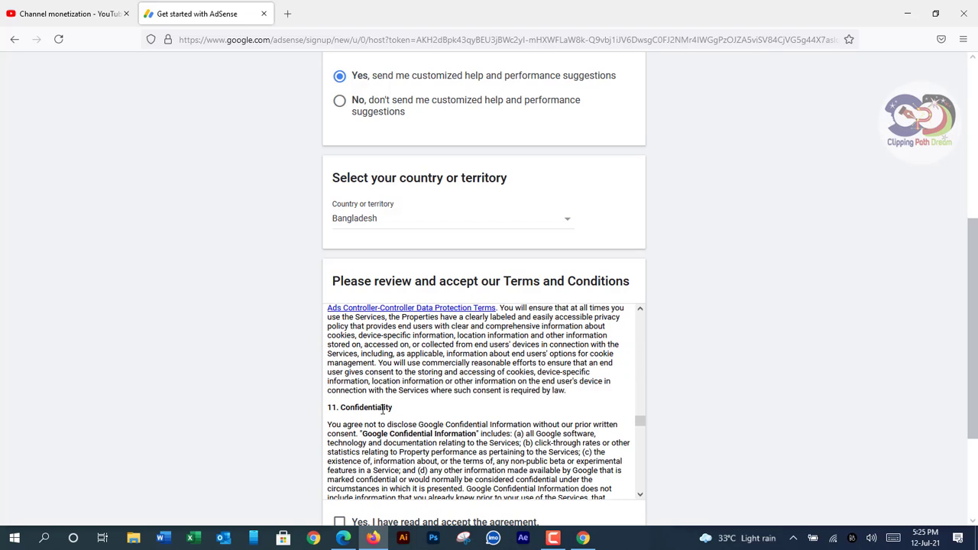
{"action": "scroll", "coordinate": [389, 411], "scroll_direction": "down", "scroll_amount": 2}
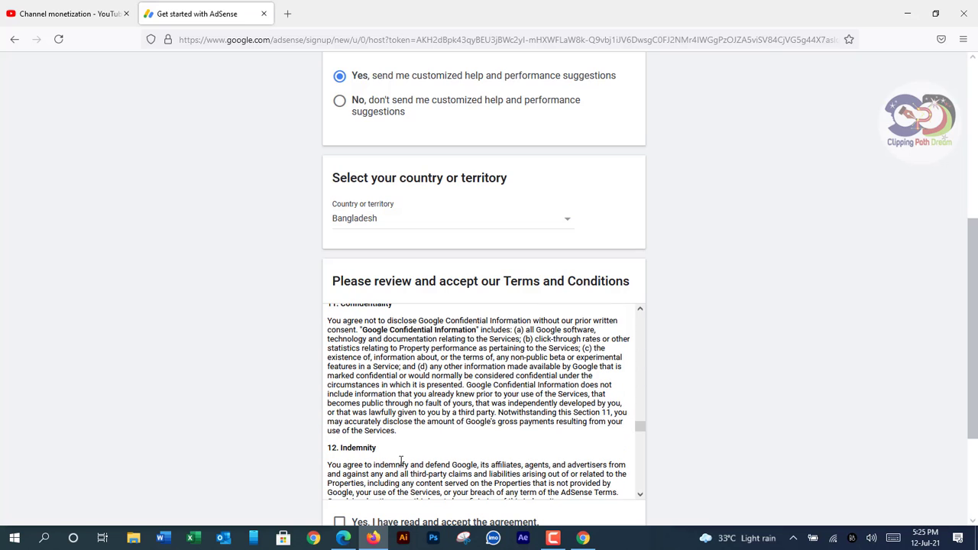
{"action": "scroll", "coordinate": [420, 461], "scroll_direction": "down", "scroll_amount": 2}
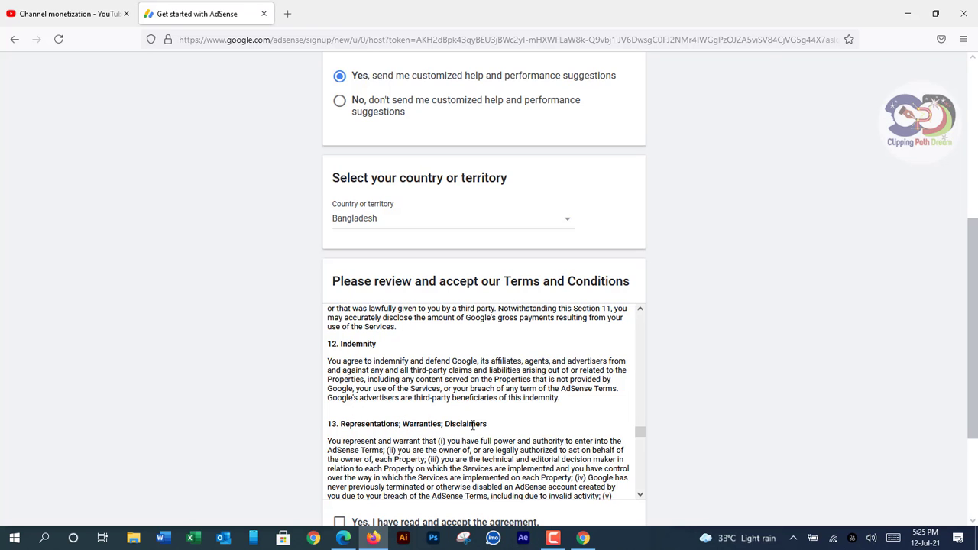
{"action": "scroll", "coordinate": [494, 430], "scroll_direction": "down", "scroll_amount": 5}
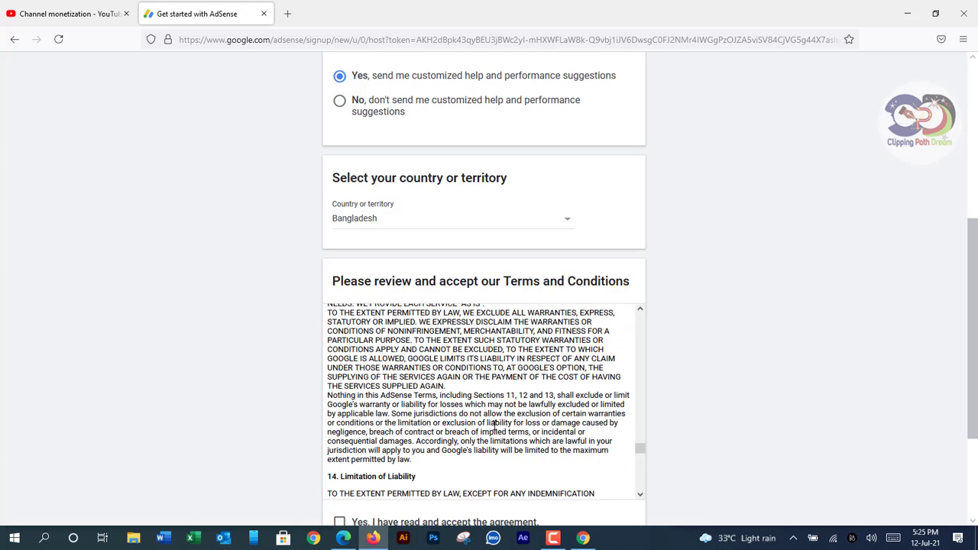
{"action": "scroll", "coordinate": [489, 425], "scroll_direction": "down", "scroll_amount": 2}
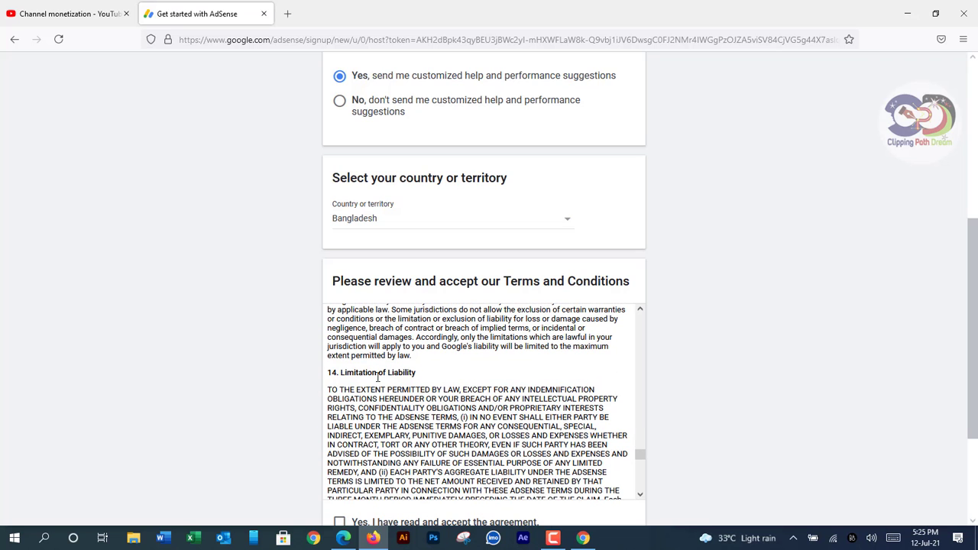
{"action": "scroll", "coordinate": [474, 386], "scroll_direction": "down", "scroll_amount": 6}
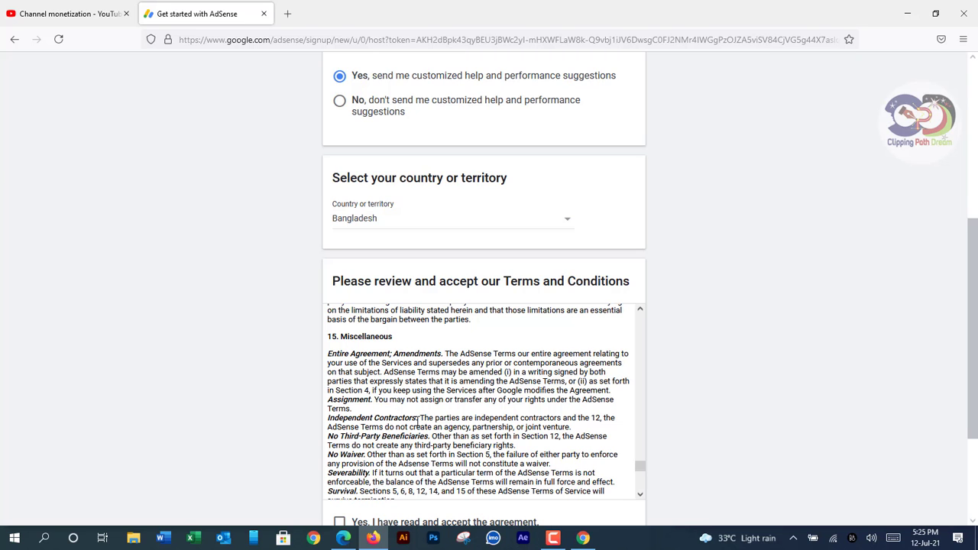
{"action": "scroll", "coordinate": [399, 405], "scroll_direction": "down", "scroll_amount": 2}
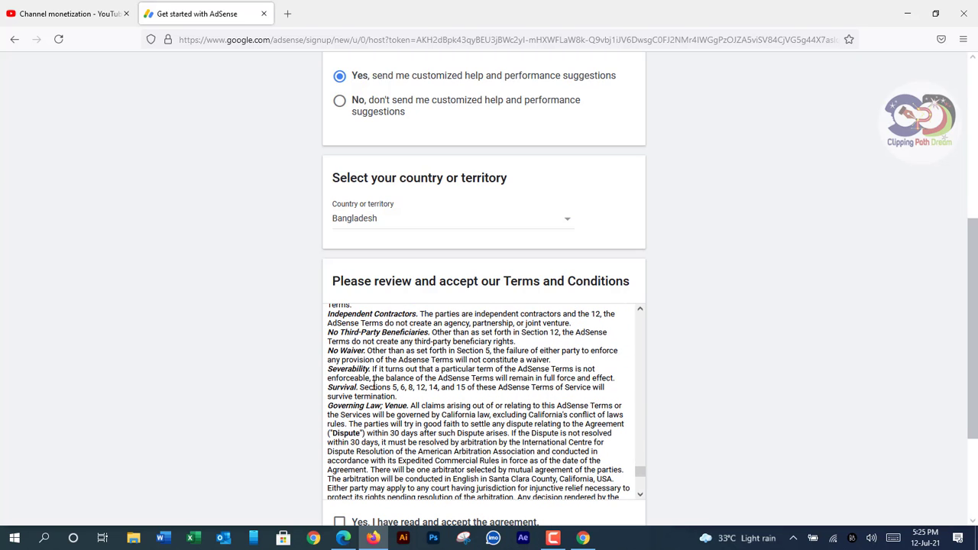
{"action": "scroll", "coordinate": [398, 409], "scroll_direction": "down", "scroll_amount": 4}
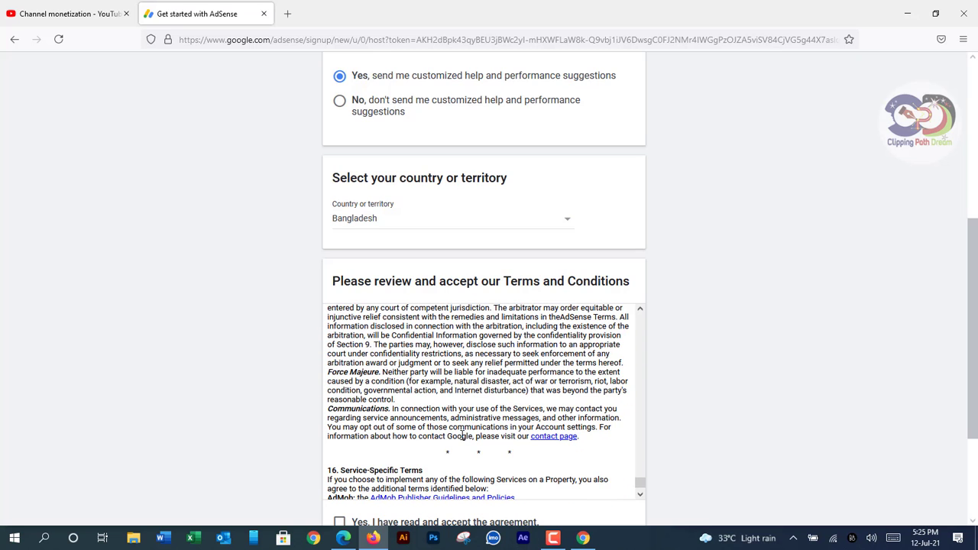
{"action": "scroll", "coordinate": [462, 436], "scroll_direction": "down", "scroll_amount": 1}
{"action": "scroll", "coordinate": [470, 437], "scroll_direction": "down", "scroll_amount": 2}
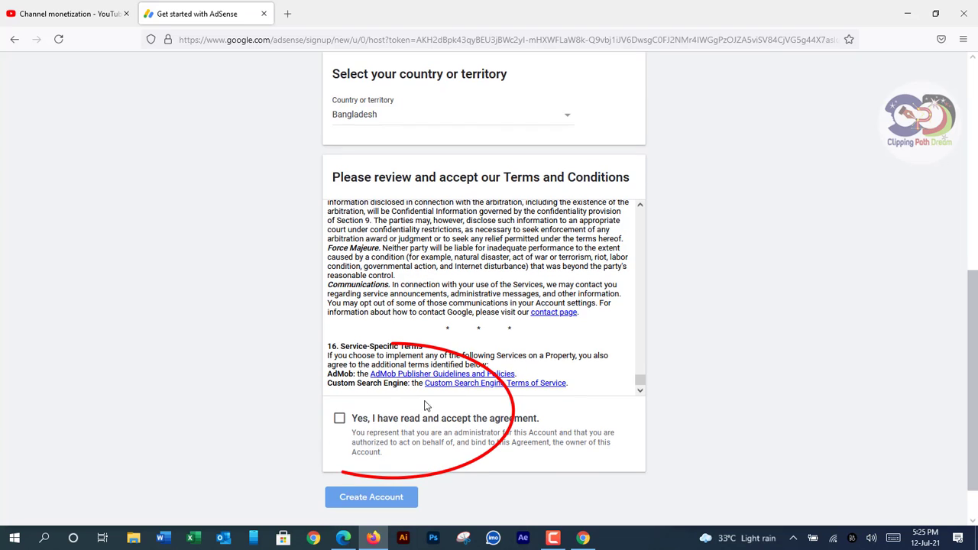
Tick 'Yes, I have read and accept the agreement' and create the AdSense account
{"action": "left_click", "coordinate": [339, 421]}
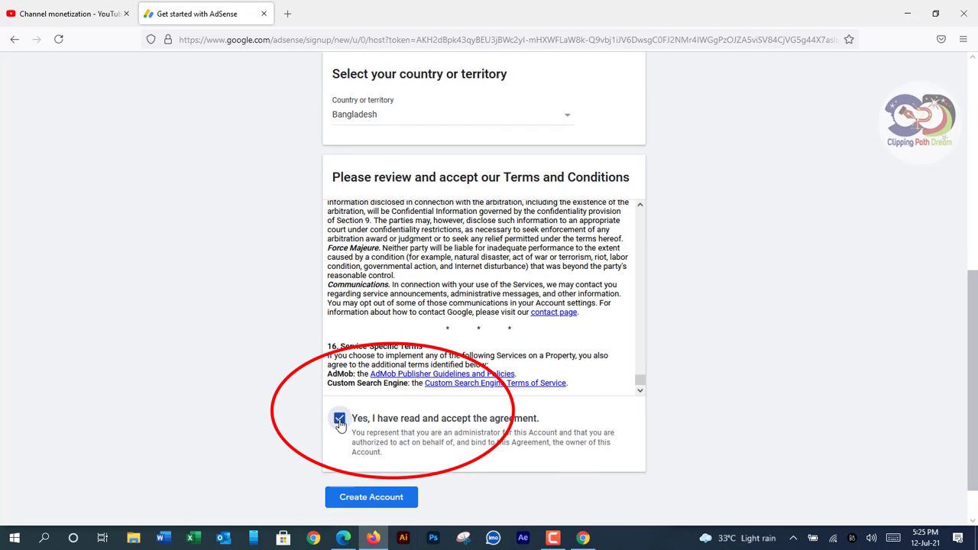
{"action": "scroll", "coordinate": [384, 432], "scroll_direction": "down", "scroll_amount": 1}
{"action": "left_click", "coordinate": [373, 450]}
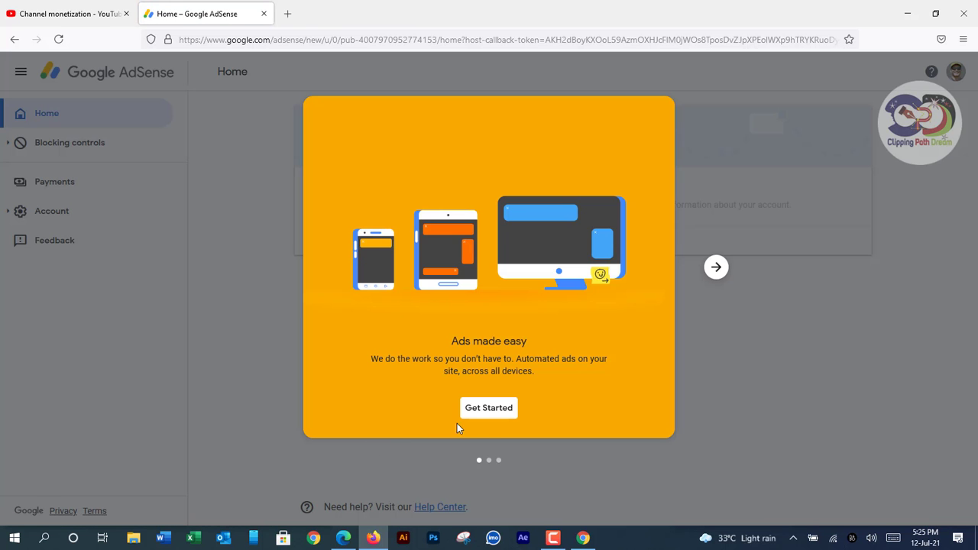
Get past the welcome slide and move into the payment form's Name field
{"action": "left_click", "coordinate": [494, 411]}
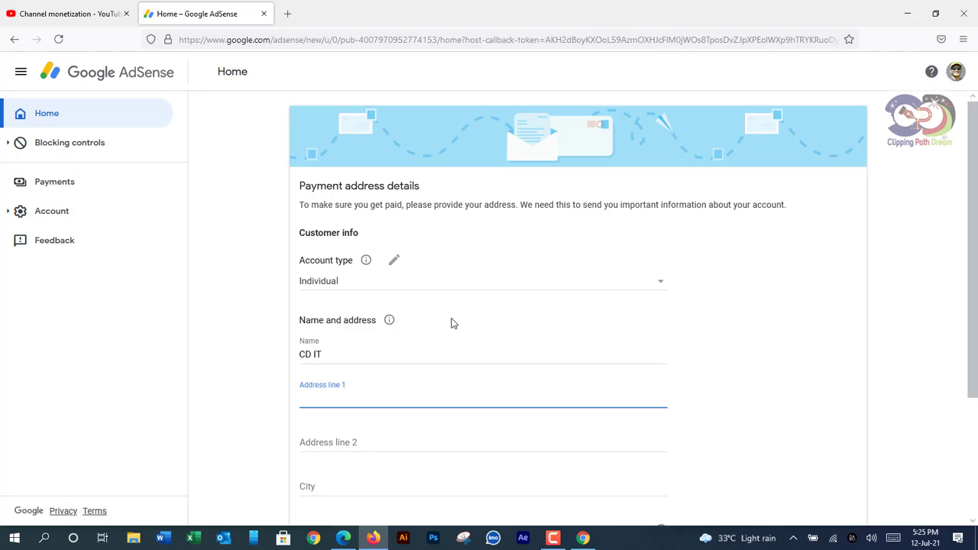
{"action": "scroll", "coordinate": [452, 324], "scroll_direction": "down", "scroll_amount": 3}
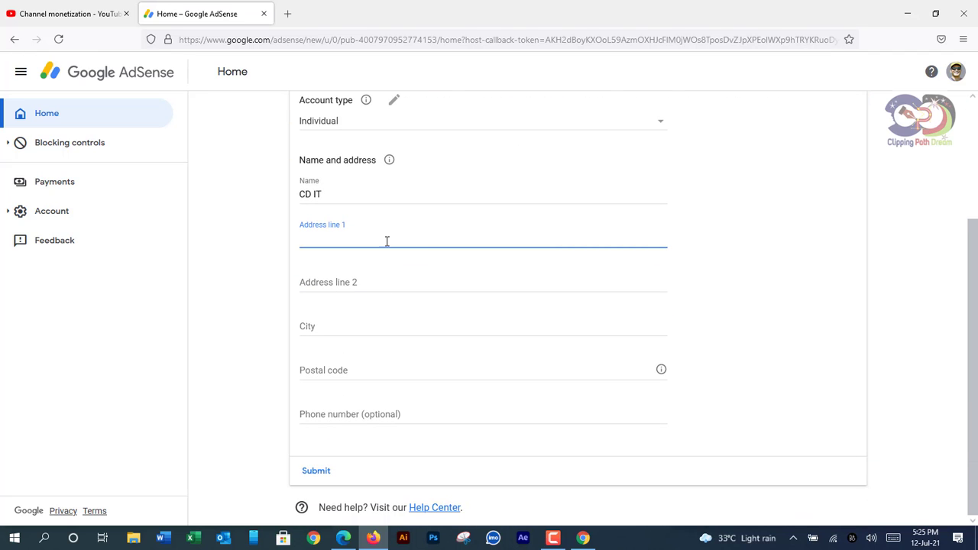
{"action": "left_click", "coordinate": [393, 279]}
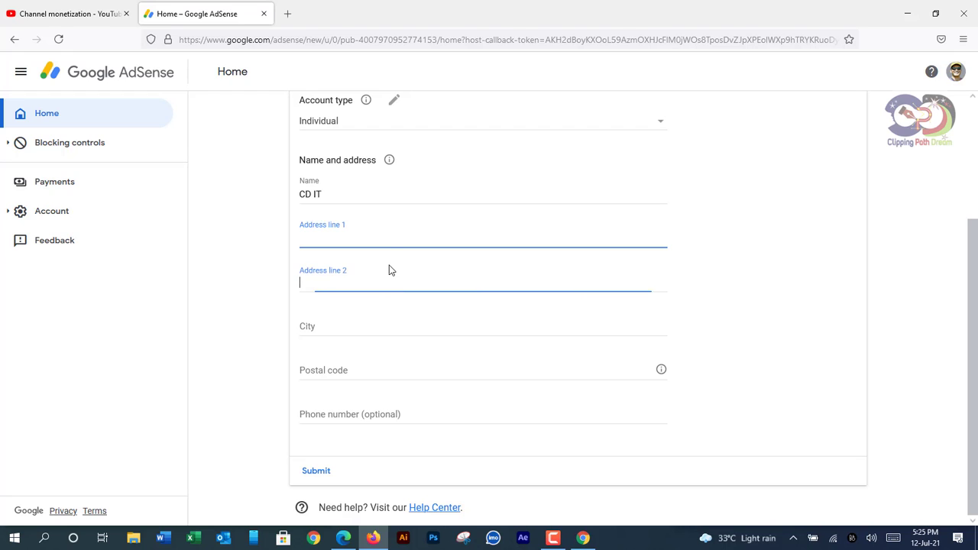
{"action": "left_click", "coordinate": [376, 192]}
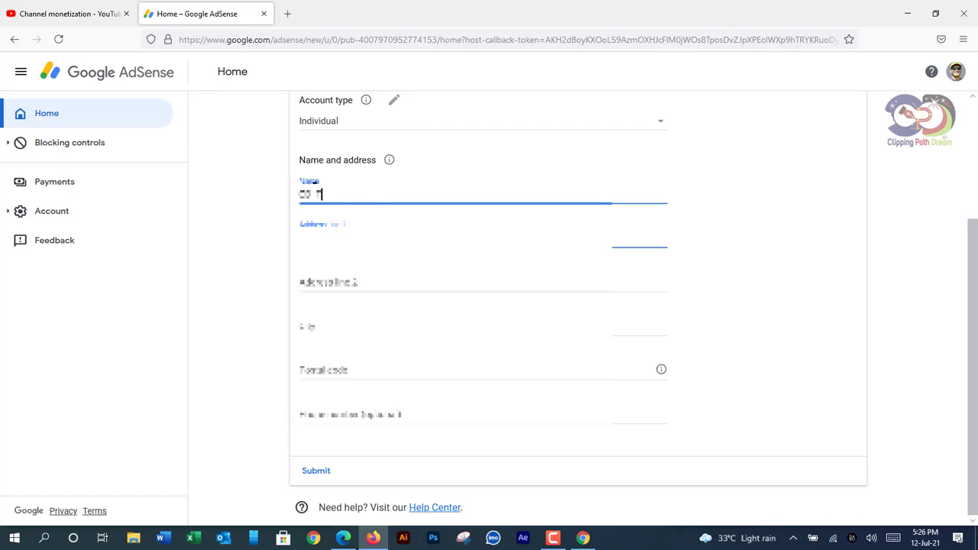
Replace the Name field text with the payee's corrected full name
{"action": "left_click_drag", "start_coordinate": [324, 194], "coordinate": [285, 192]}
{"action": "key", "text": "BackSpace"}
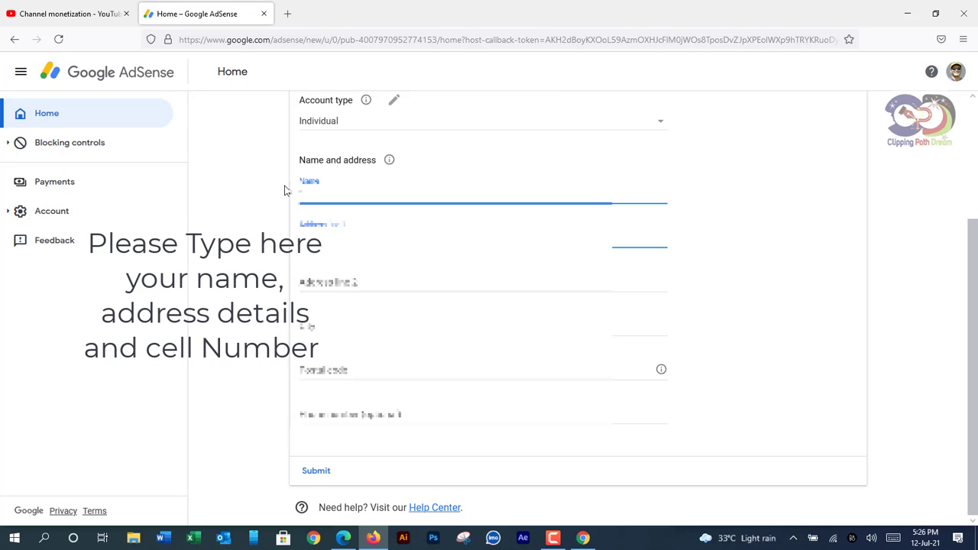
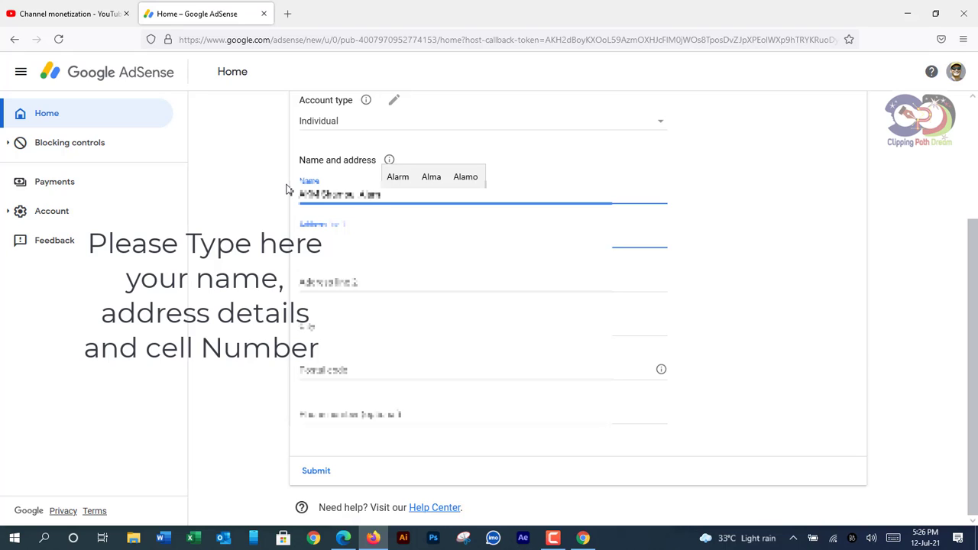
Type the street address into Address line 1
{"action": "left_click", "coordinate": [331, 241]}
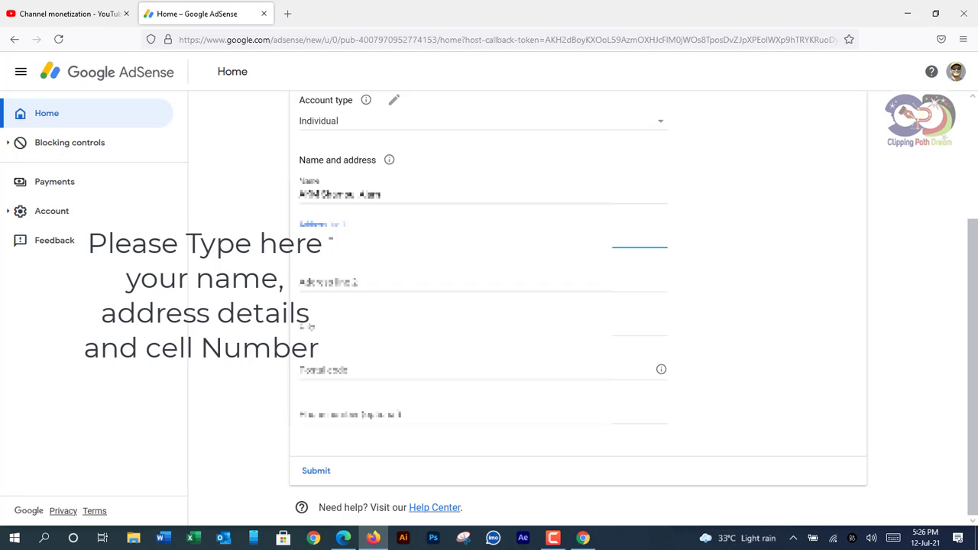
{"action": "left_click", "coordinate": [305, 239]}
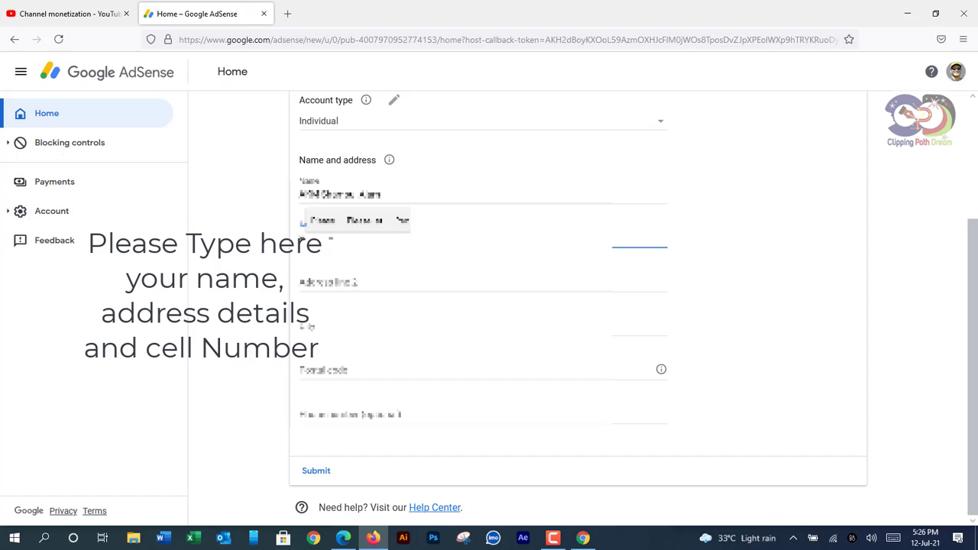
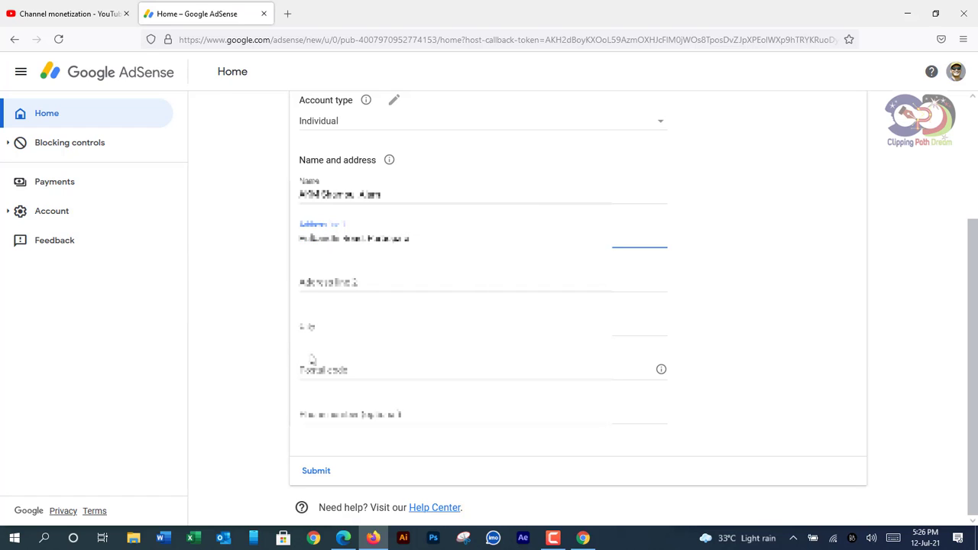
Fill in the city and add the village name to Address line 1
{"action": "left_click", "coordinate": [339, 328]}
{"action": "type", "text": "Gai"}
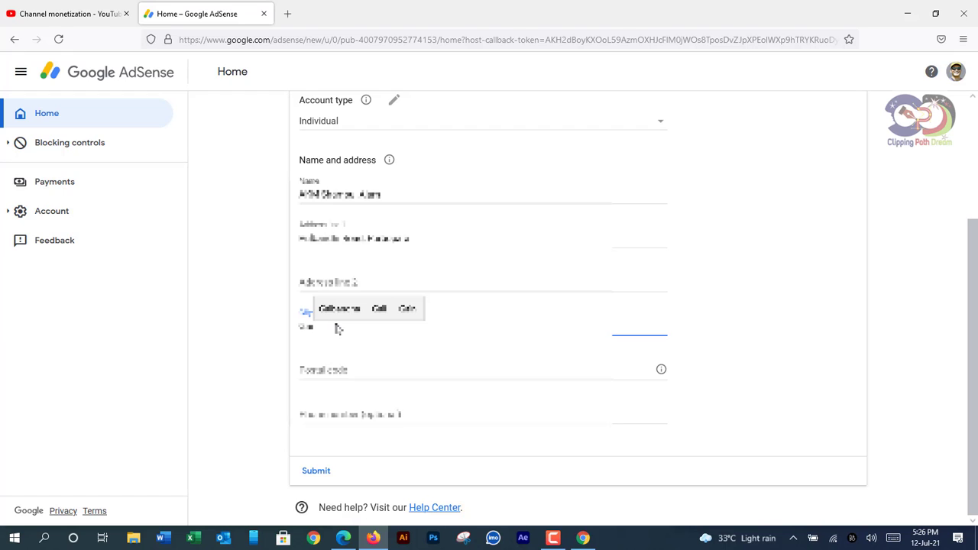
{"action": "type", "text": "bandha"}
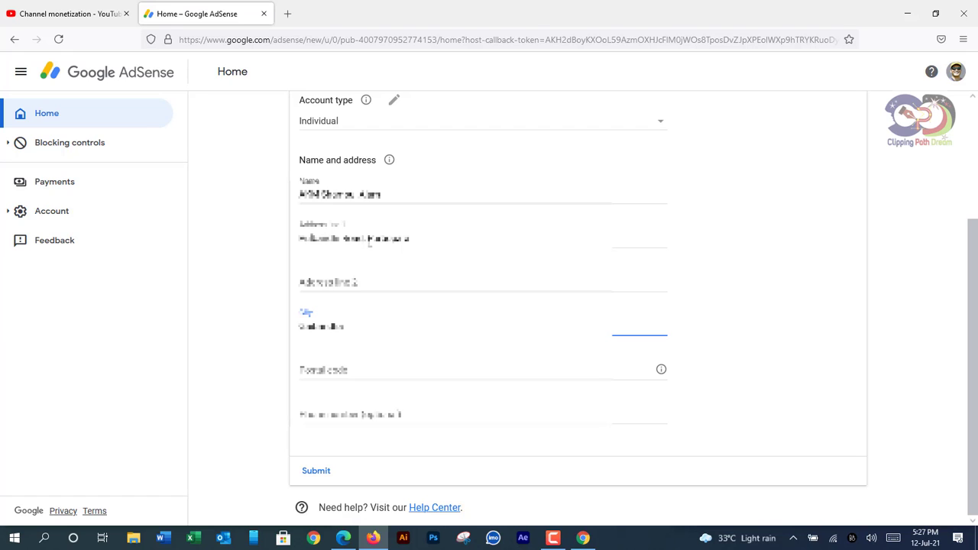
{"action": "left_click", "coordinate": [370, 241]}
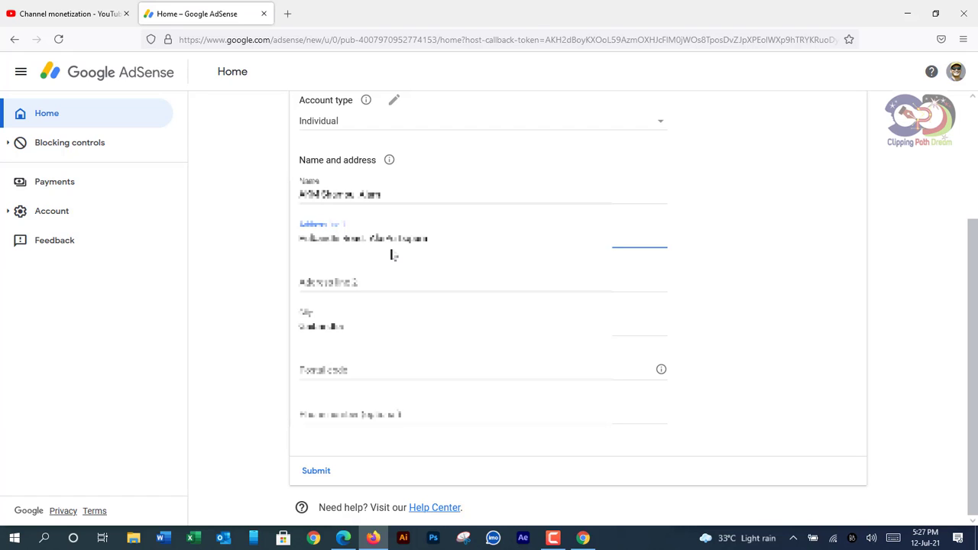
Enter the postal code and the optional phone number
{"action": "left_click", "coordinate": [396, 375]}
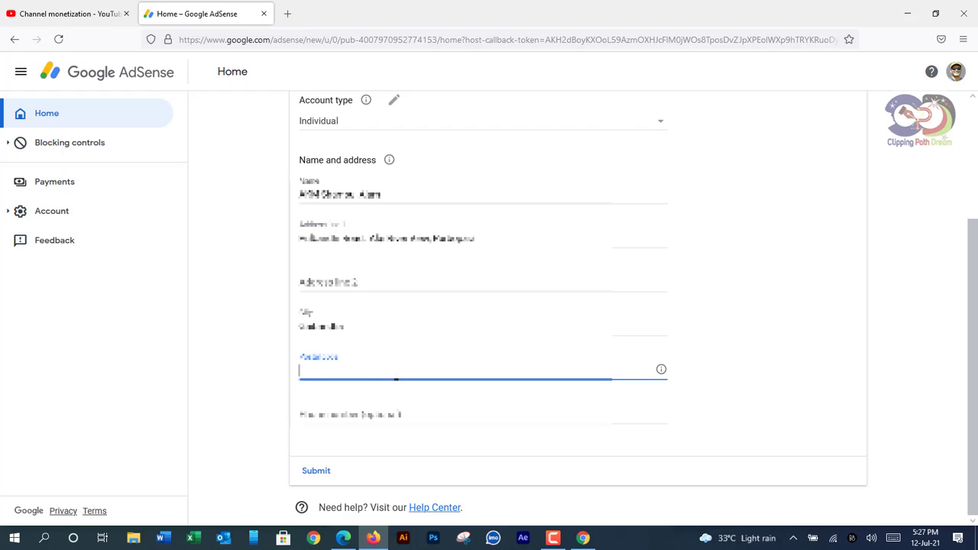
{"action": "type", "text": "7900"}
{"action": "key", "text": "Tab"}
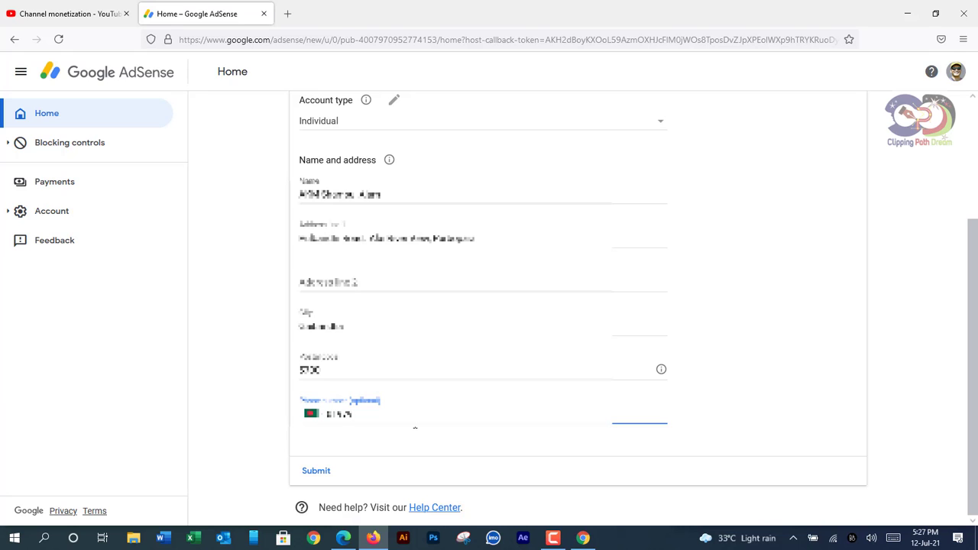
{"action": "type", "text": "6688"}
Review the completed payment address form and submit it
{"action": "left_click", "coordinate": [356, 472]}
{"action": "scroll", "coordinate": [503, 277], "scroll_direction": "up", "scroll_amount": 3}
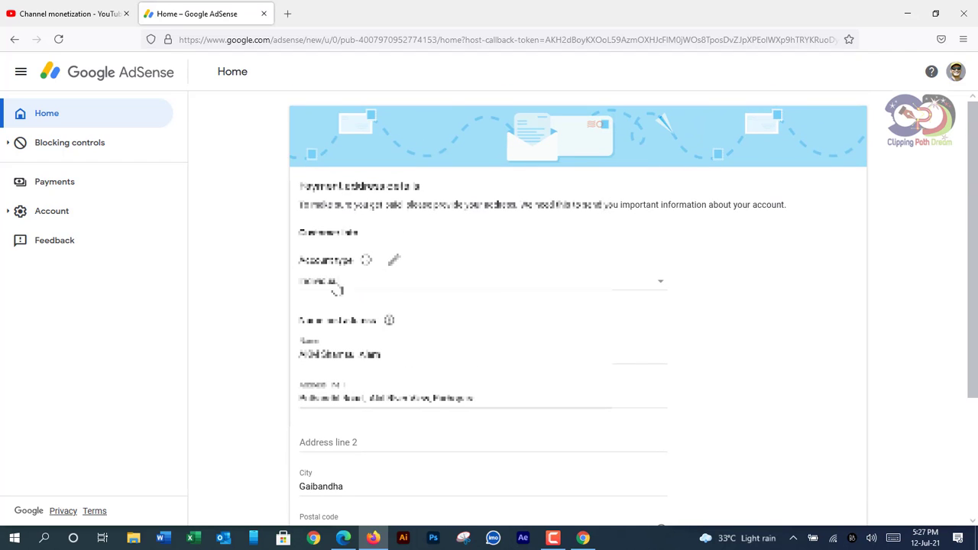
{"action": "scroll", "coordinate": [408, 316], "scroll_direction": "down", "scroll_amount": 3}
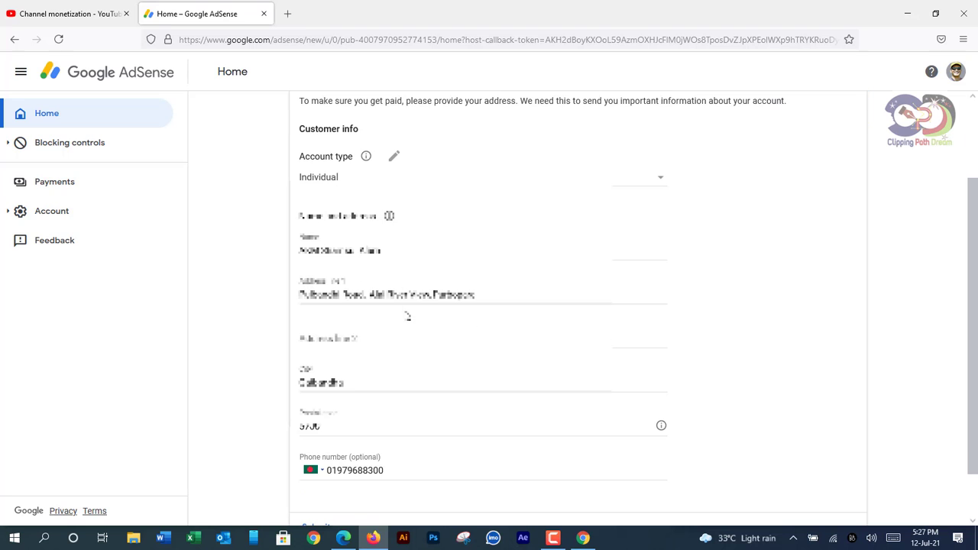
{"action": "scroll", "coordinate": [407, 317], "scroll_direction": "down", "scroll_amount": 2}
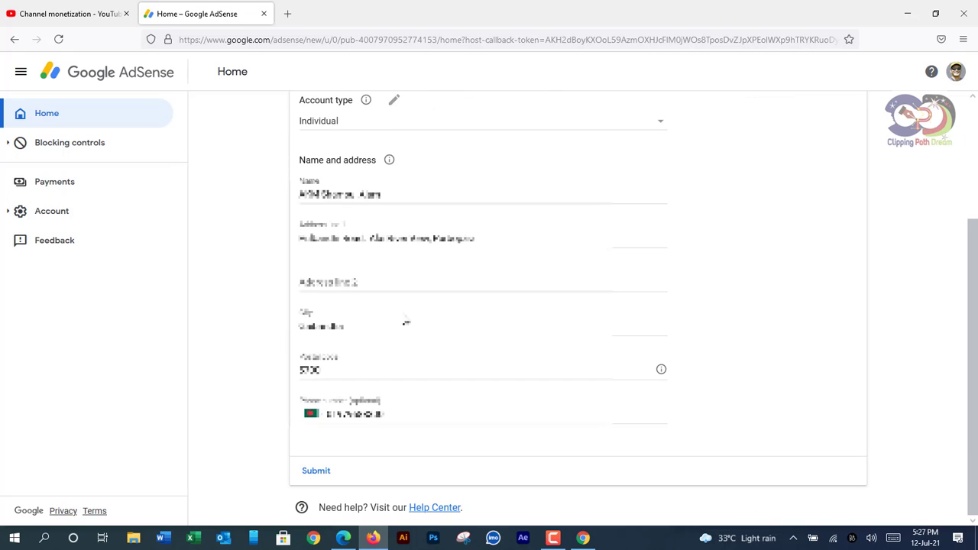
{"action": "left_click", "coordinate": [317, 472]}
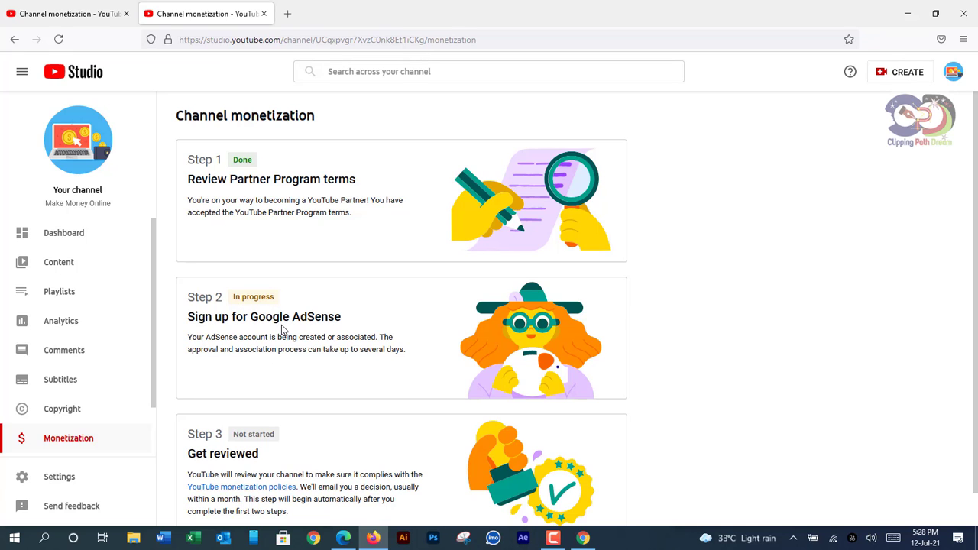
Scroll down the YouTube Studio Monetization page to check Step 2's AdSense sign-up In progress status
{"action": "scroll", "coordinate": [282, 326], "scroll_direction": "down", "scroll_amount": 1}
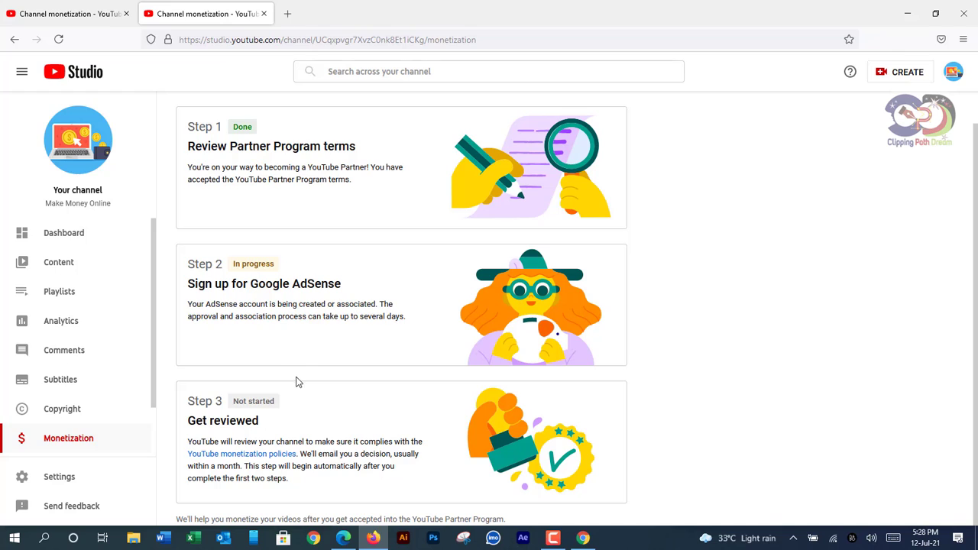